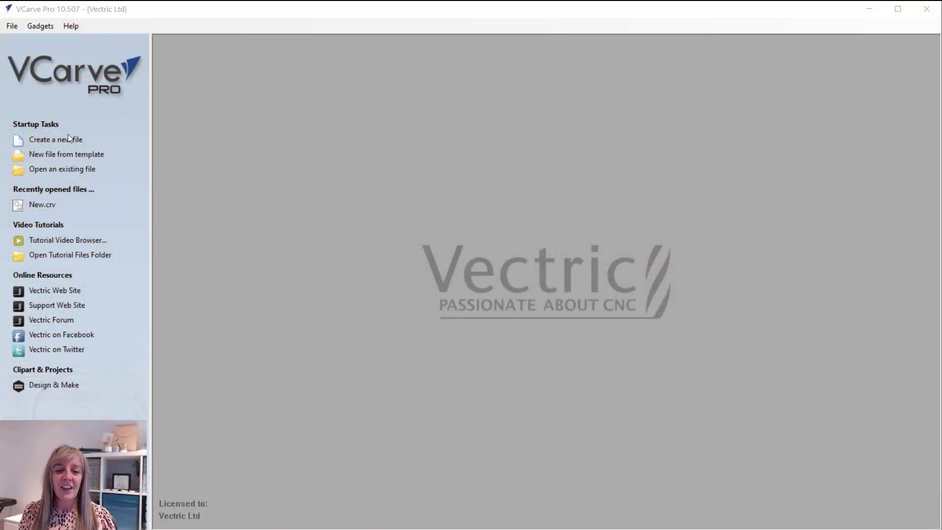
Create a new 96 x 48 inch job and draw a 3.3 x 5 inch rectangle on the sheet
click(64, 138)
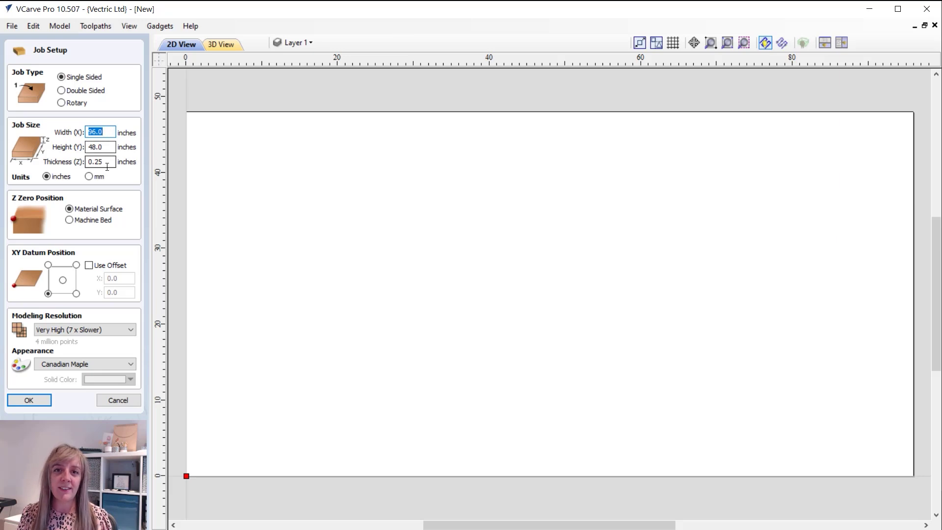
click(40, 398)
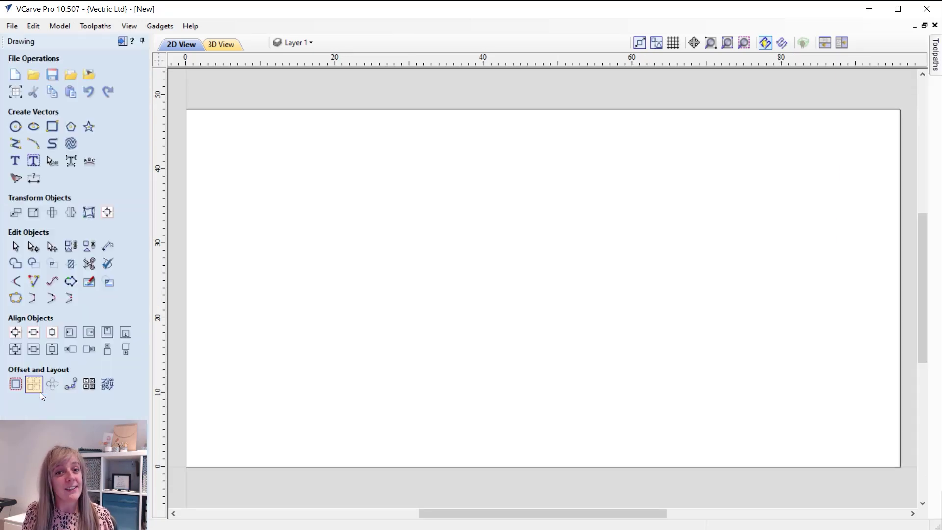
click(52, 126)
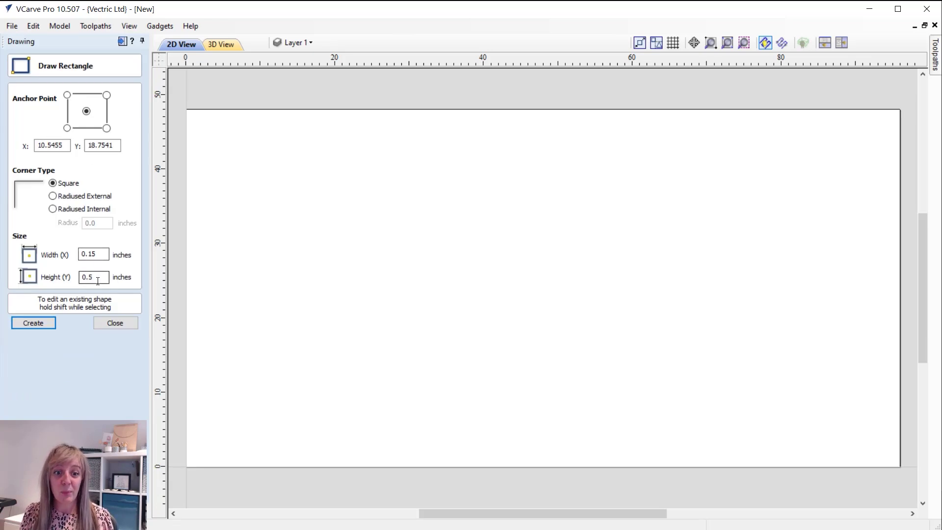
drag(98, 281, 54, 278)
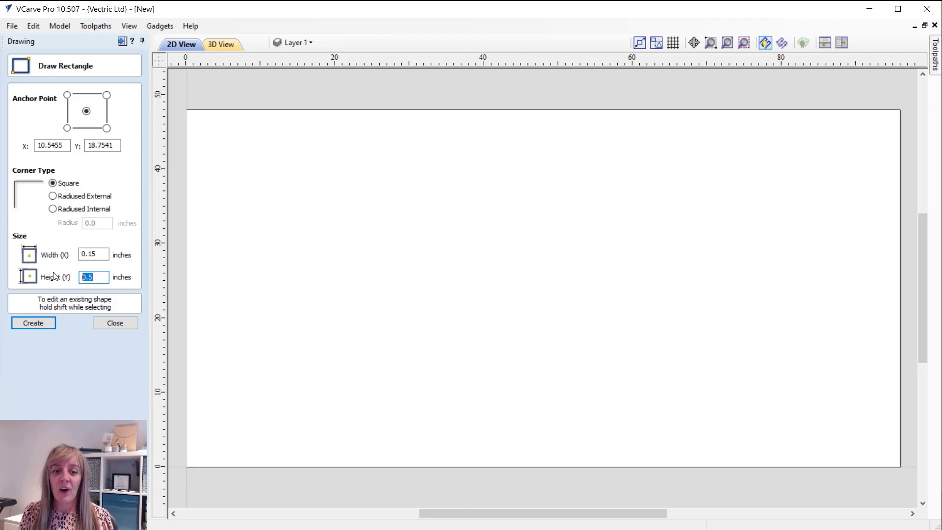
text(5)
drag(100, 254, 48, 259)
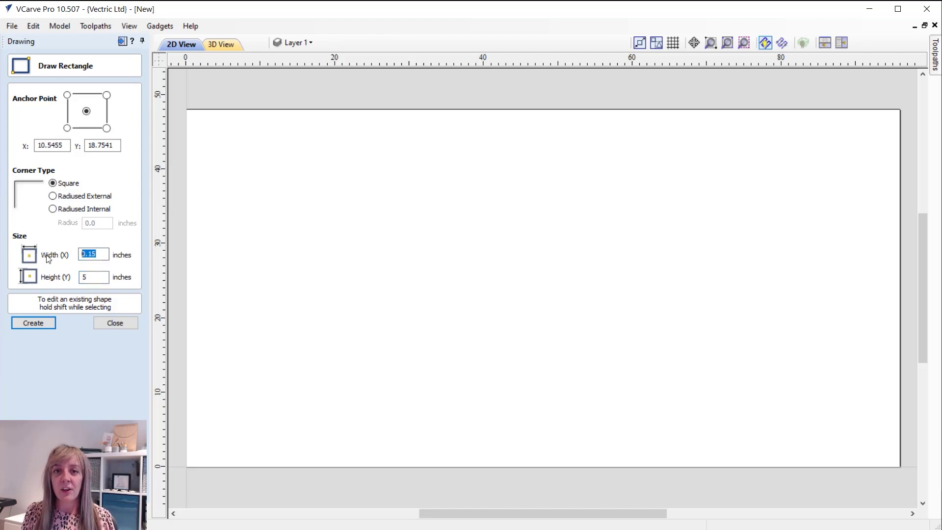
text(3.3)
click(270, 295)
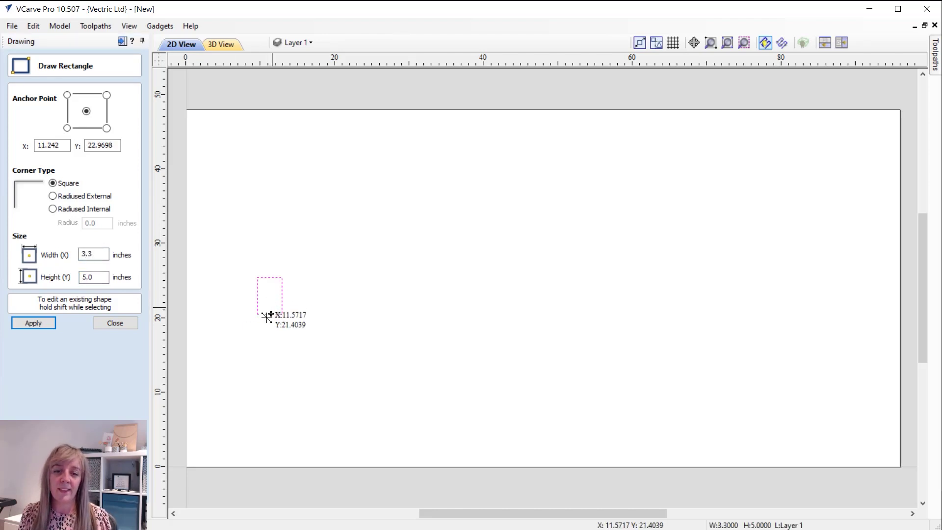
click(118, 323)
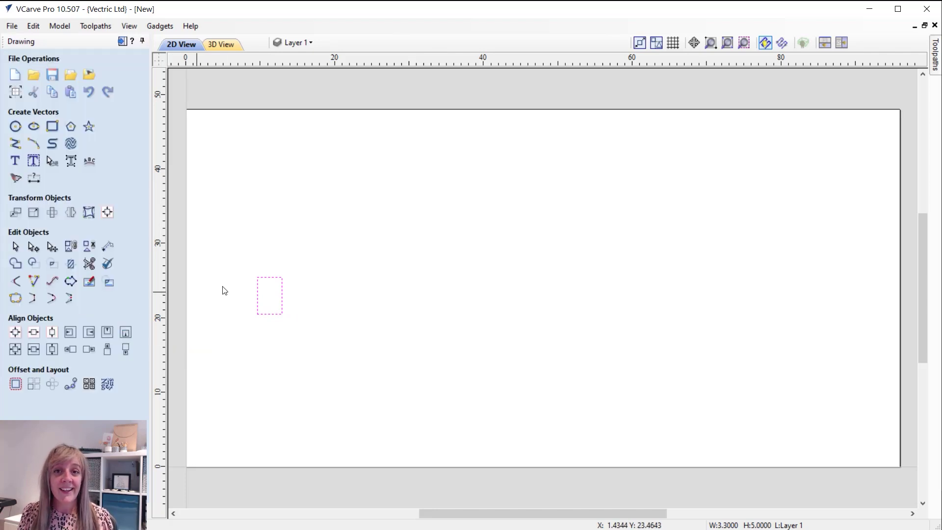
Insert a midpoint on the rectangle's bottom edge and raise the bottom corners to form a point
scroll(253, 320, up, 3)
click(290, 312)
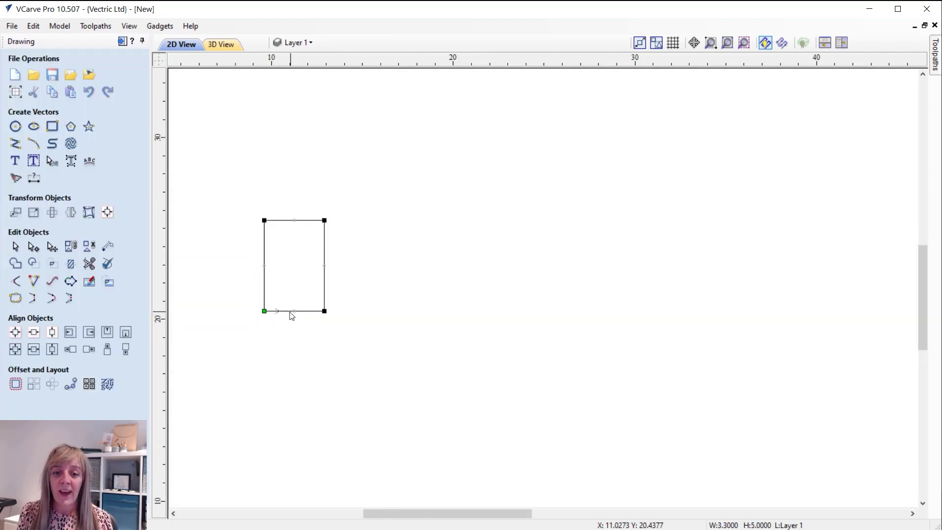
right_click(283, 312)
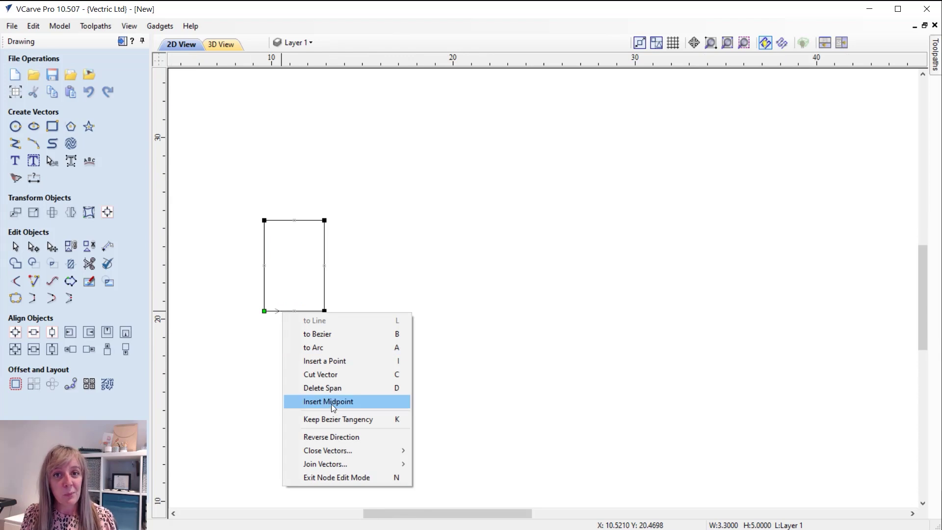
click(333, 406)
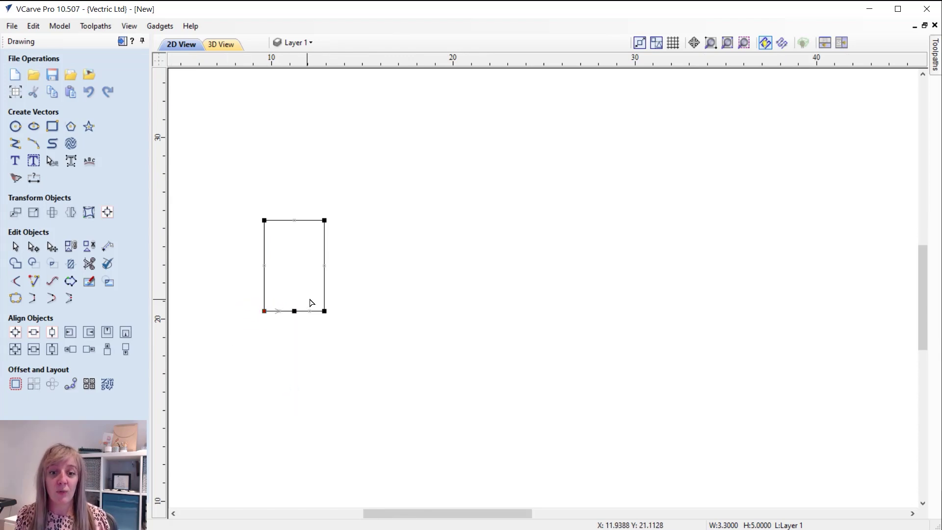
drag(310, 302, 338, 328)
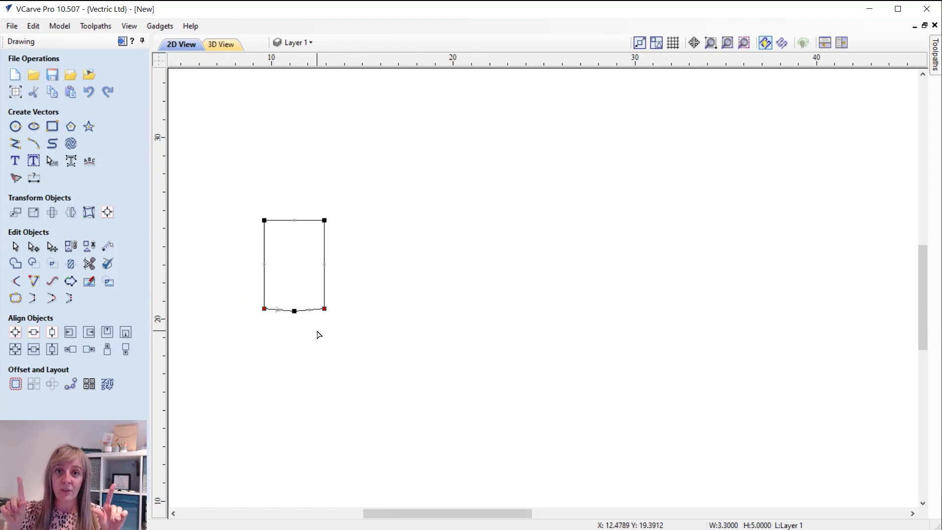
key(Up)
key(Up)
key(Up)
key(Up)
key(Up)
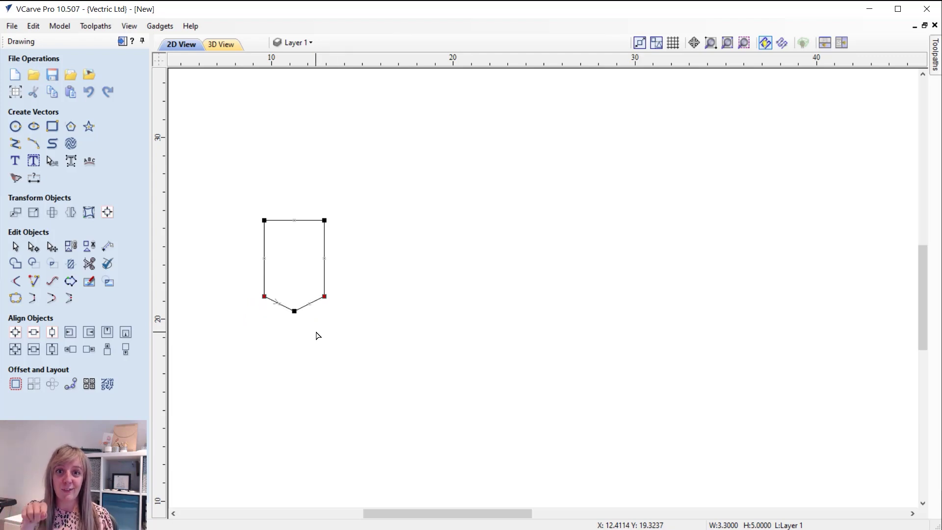
key(Escape)
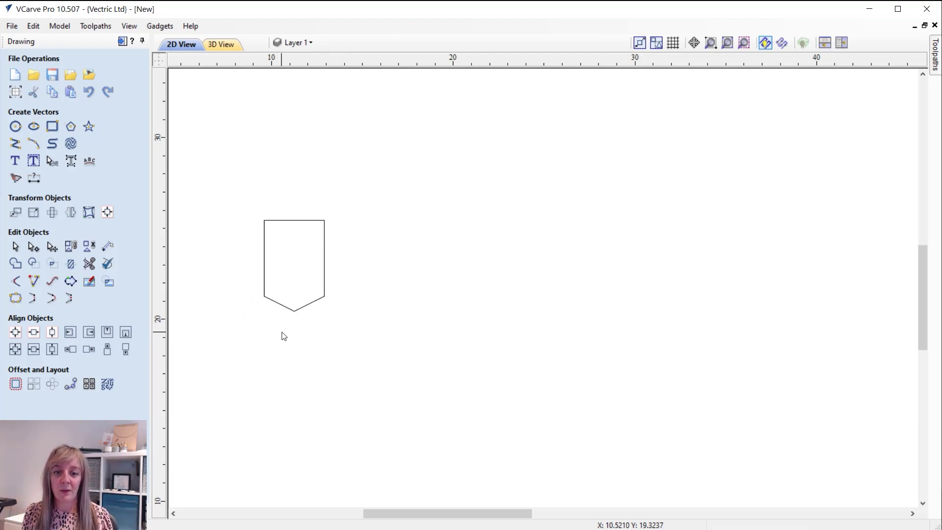
scroll(275, 312, up, 3)
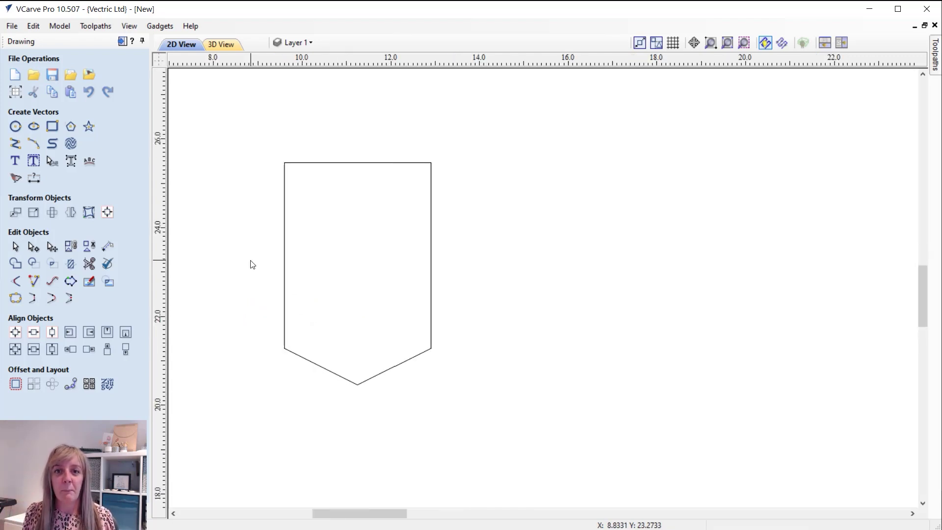
Draw a small slot rectangle and move it inward near the flag's top-left corner
click(52, 127)
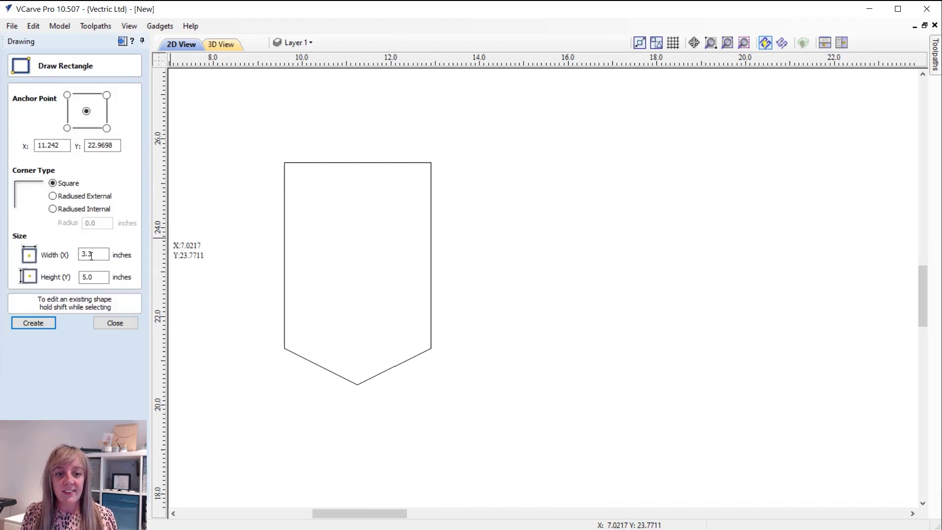
text(0.15)
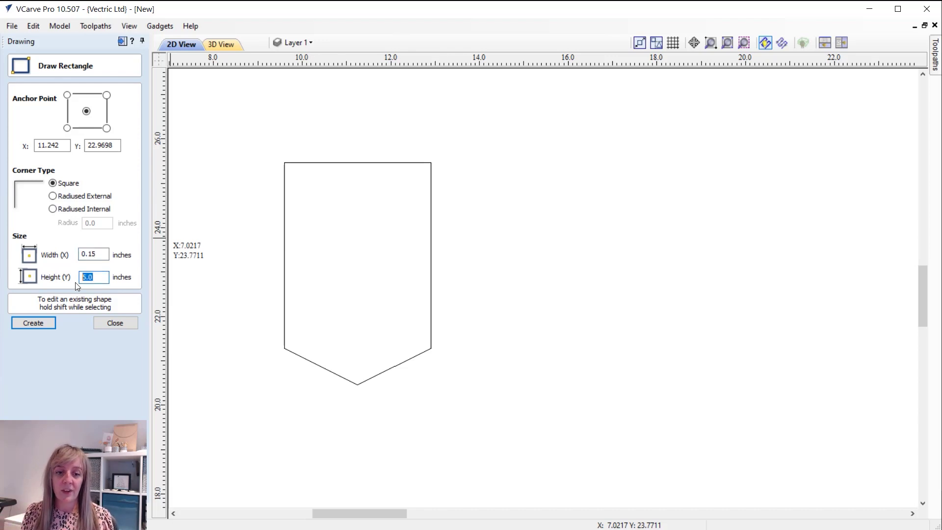
text(0.5)
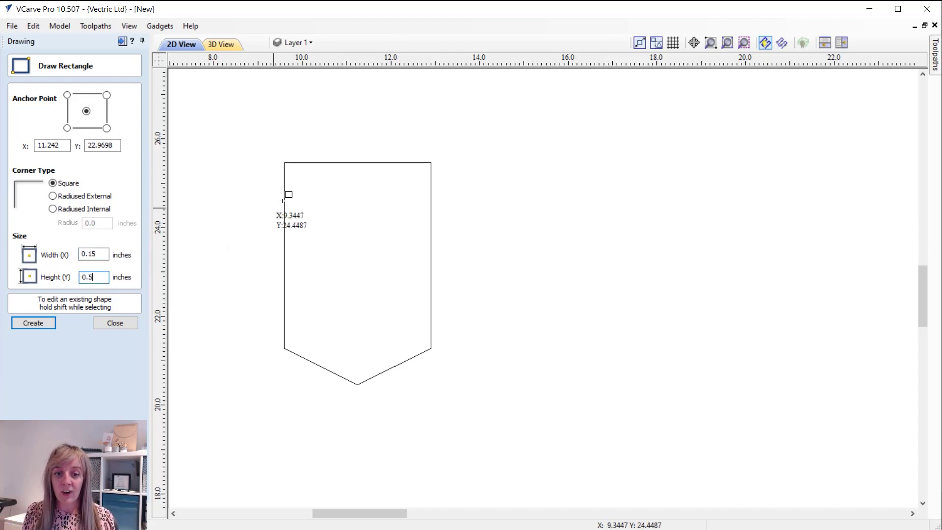
click(297, 188)
click(115, 323)
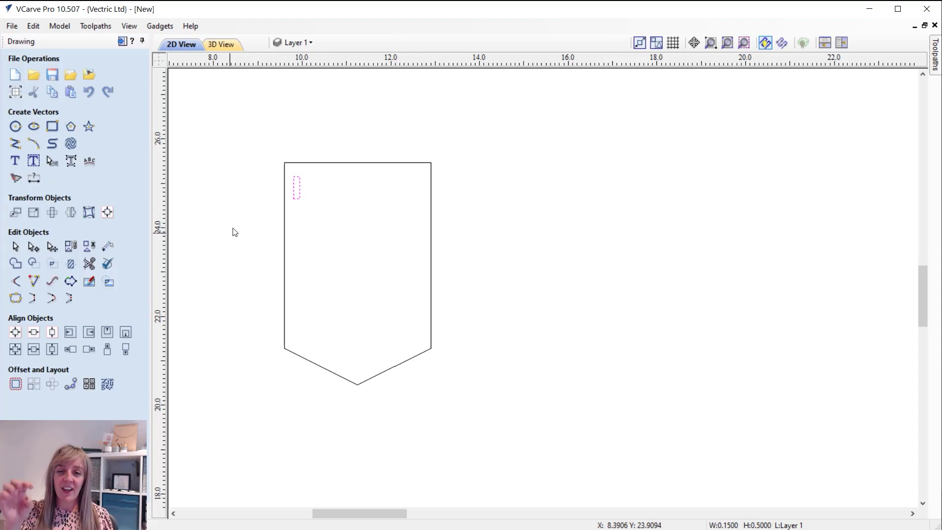
click(296, 187)
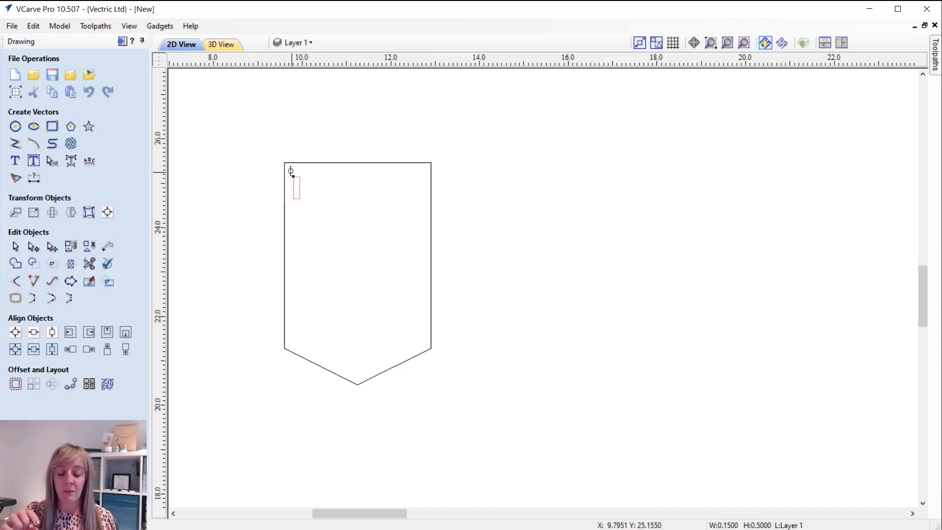
drag(291, 171, 282, 158)
click(16, 213)
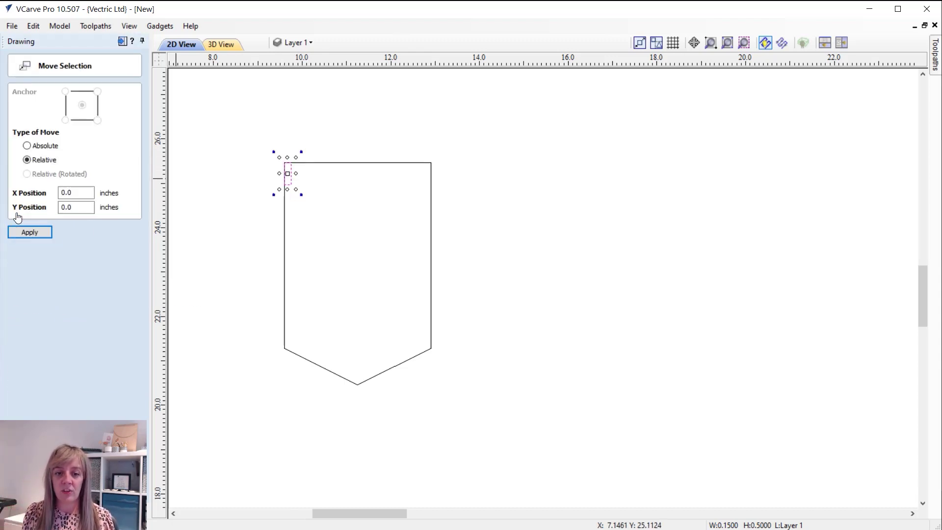
drag(59, 192, 77, 193)
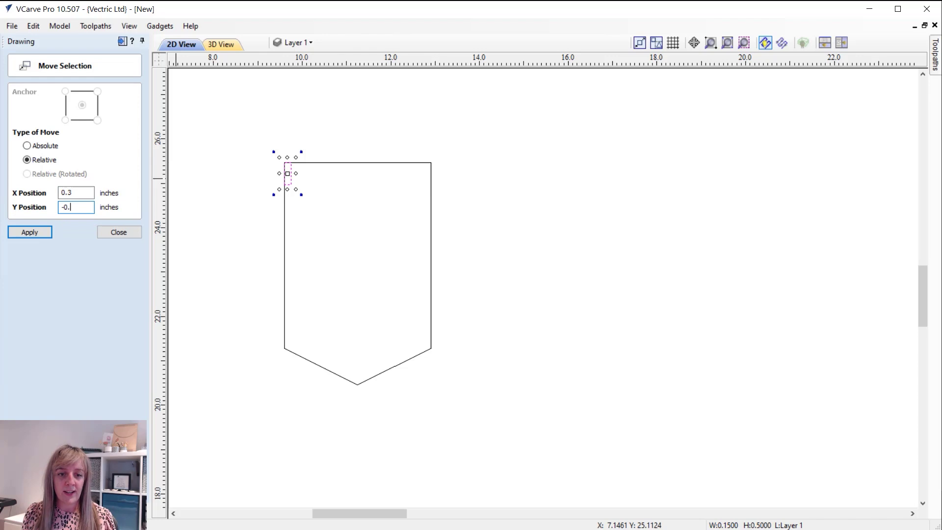
click(37, 230)
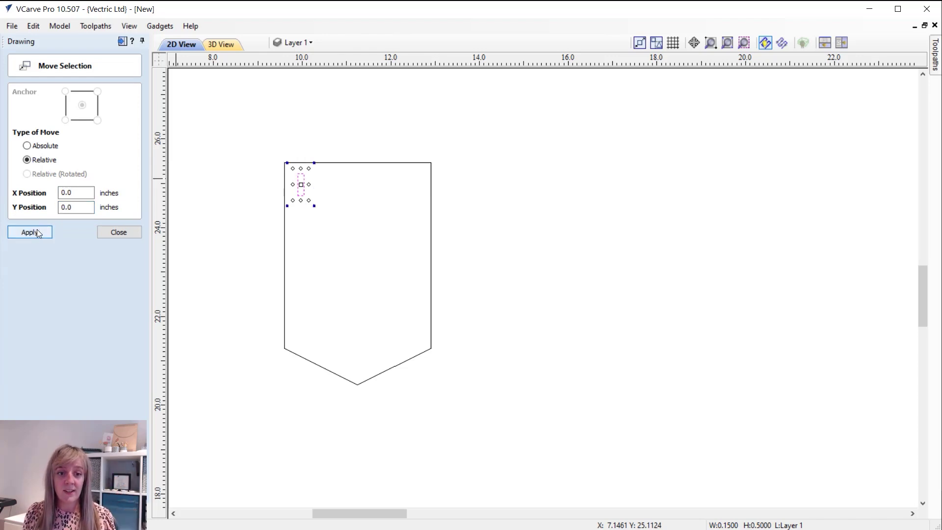
click(123, 233)
Mirror a copy of the slot across a vertical centre line, then delete the line
click(16, 143)
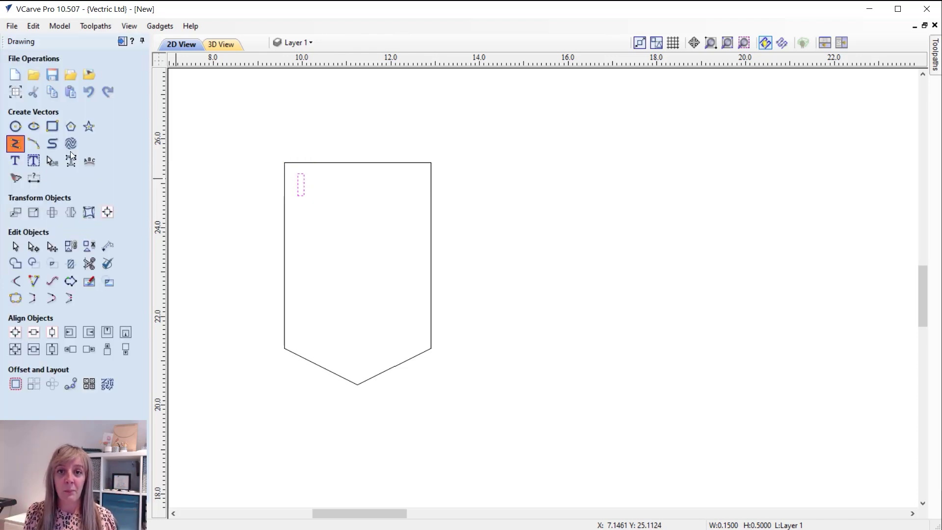
click(359, 162)
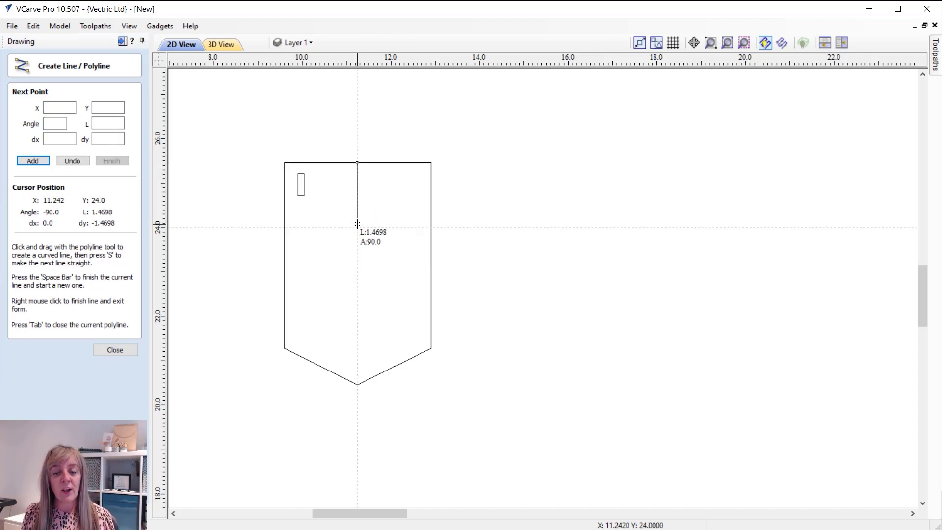
click(358, 227)
right_click(358, 227)
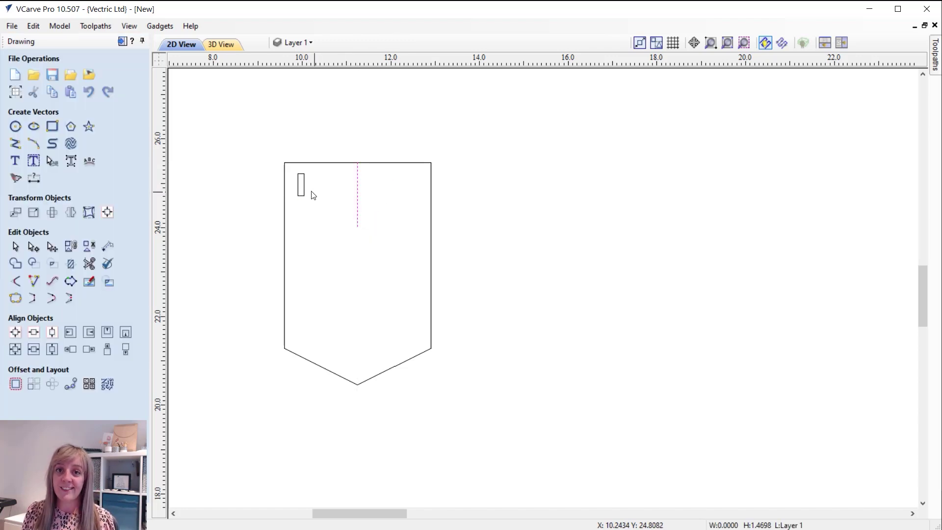
shift+click(358, 195)
click(71, 212)
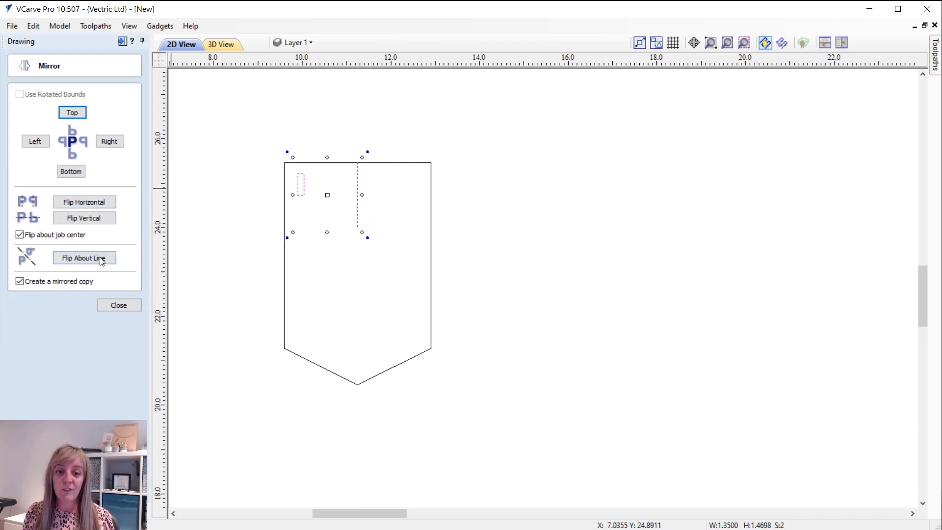
click(102, 260)
click(119, 305)
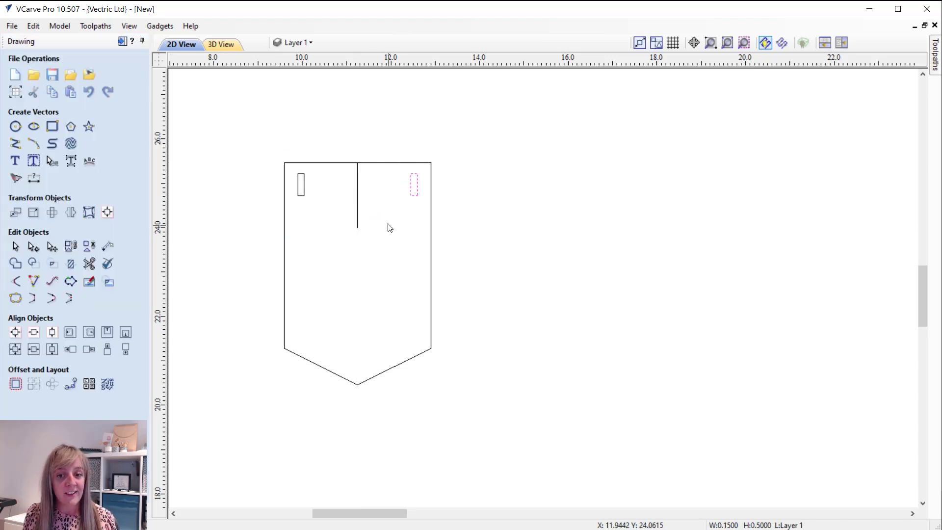
click(357, 223)
key(Delete)
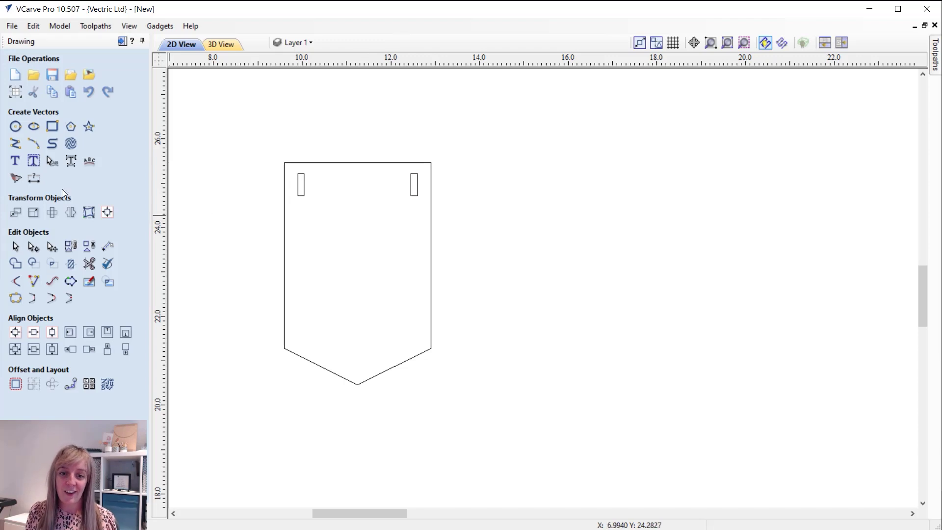
Add the letter M and centre it within the pennant outline
click(15, 162)
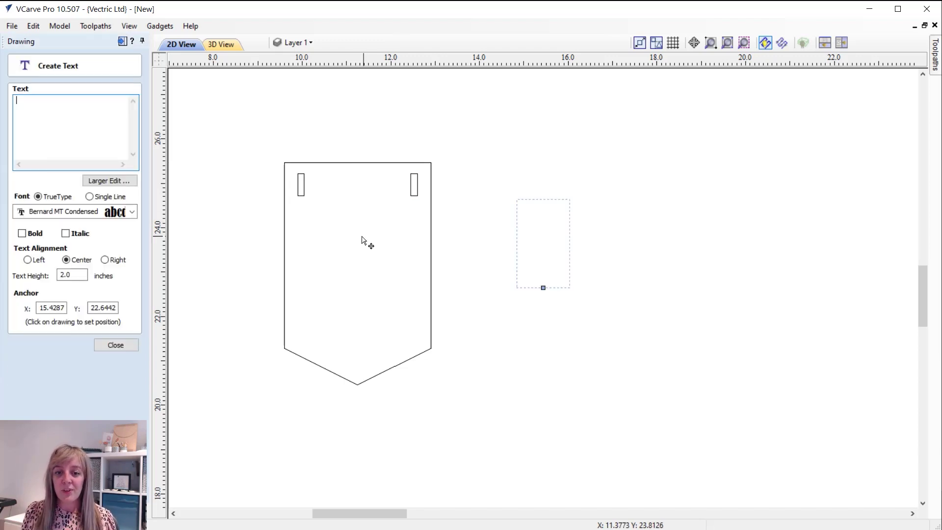
click(354, 295)
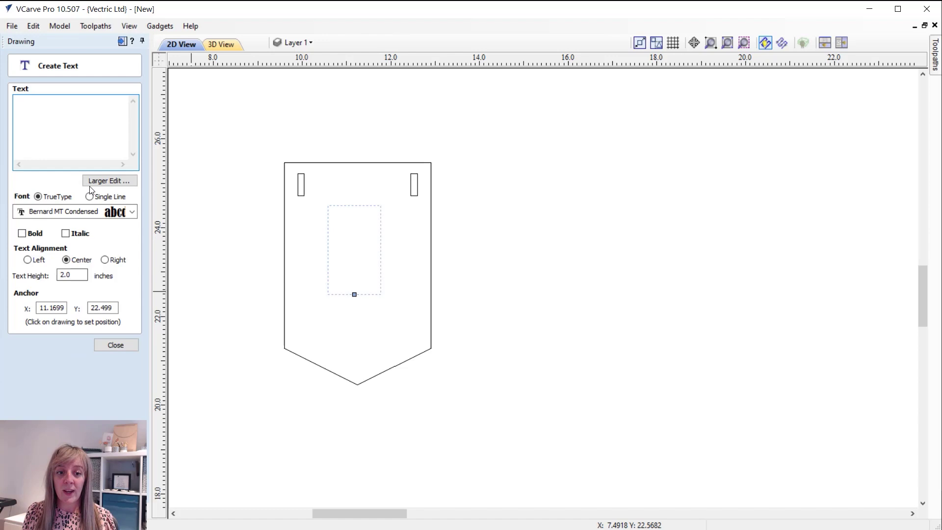
text(M)
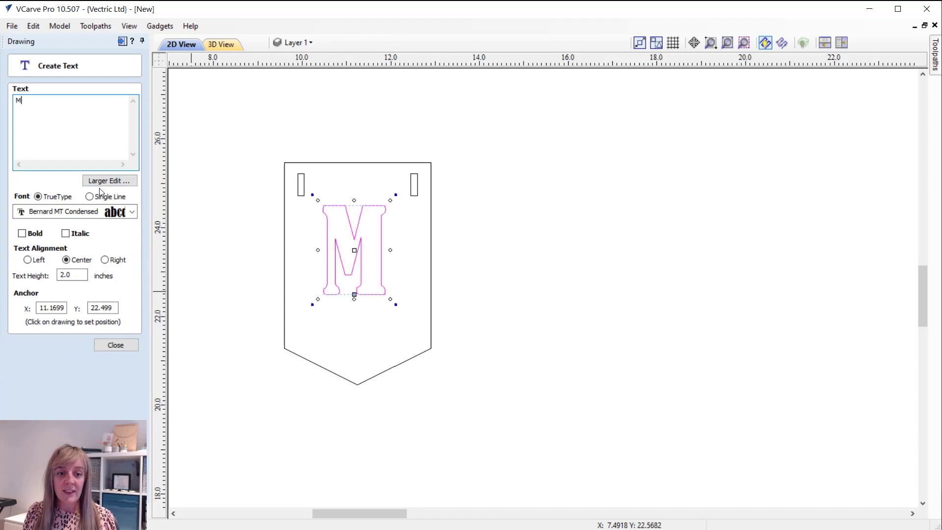
click(123, 345)
click(367, 248)
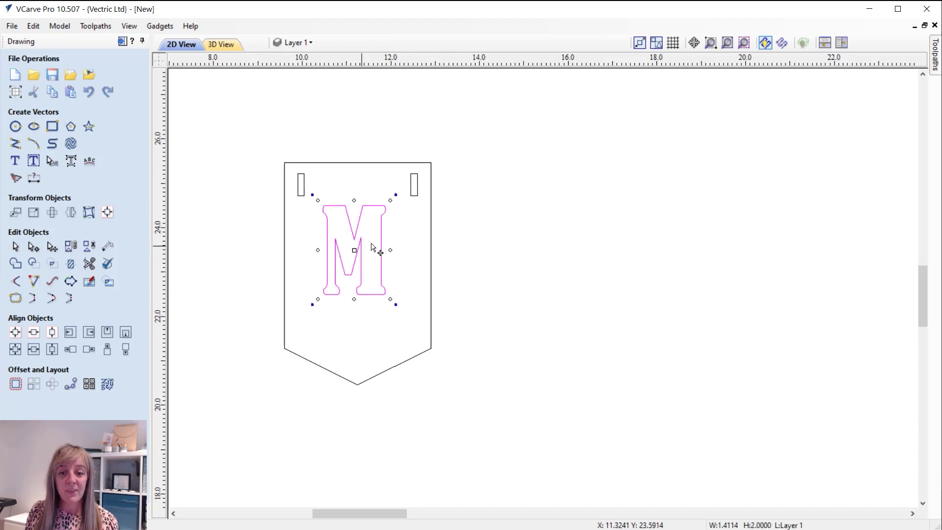
shift+click(431, 248)
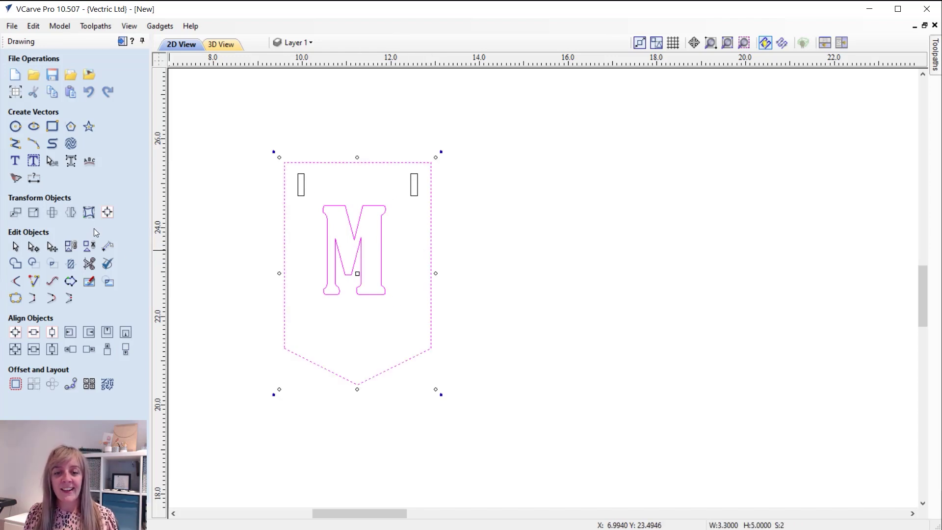
click(107, 212)
click(88, 171)
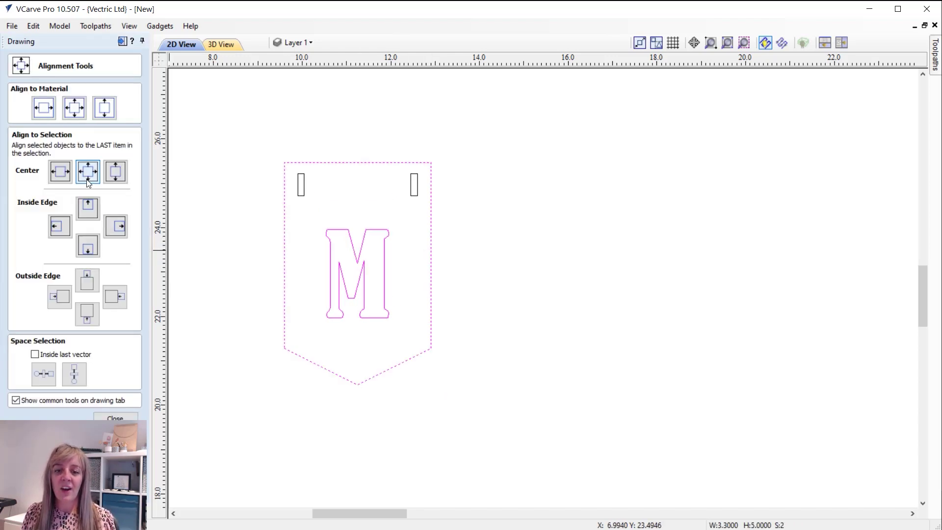
click(114, 417)
click(393, 259)
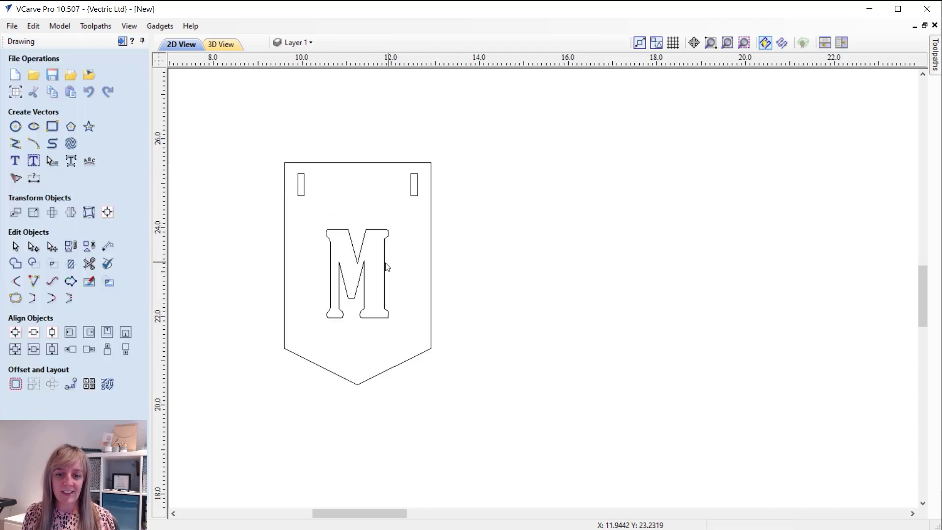
Resize the M to 1.0 inch wide with Link XY turned off
click(384, 267)
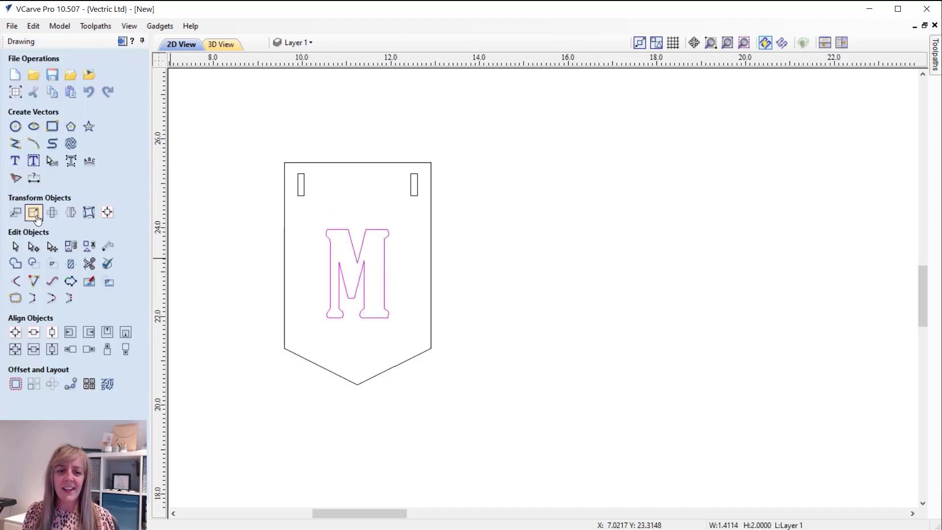
click(34, 212)
click(102, 228)
drag(61, 197, 105, 203)
text(0)
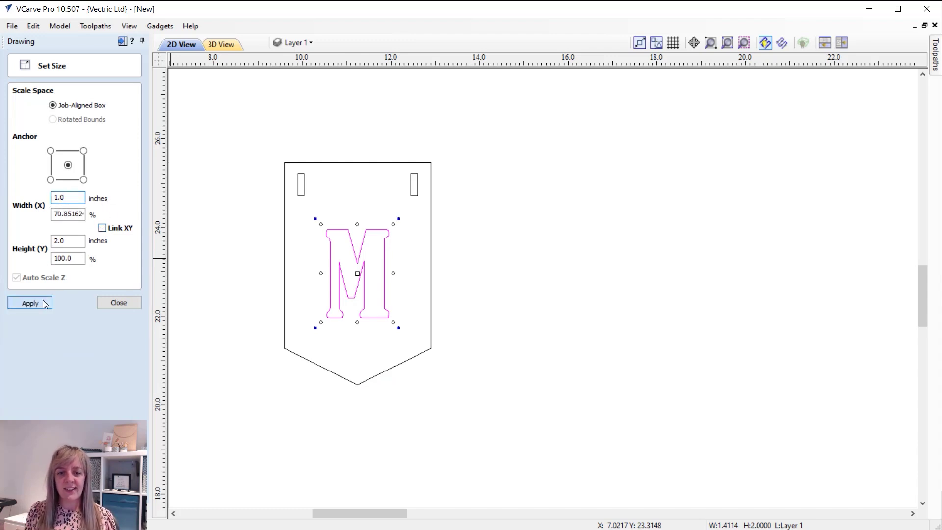
click(48, 303)
click(119, 302)
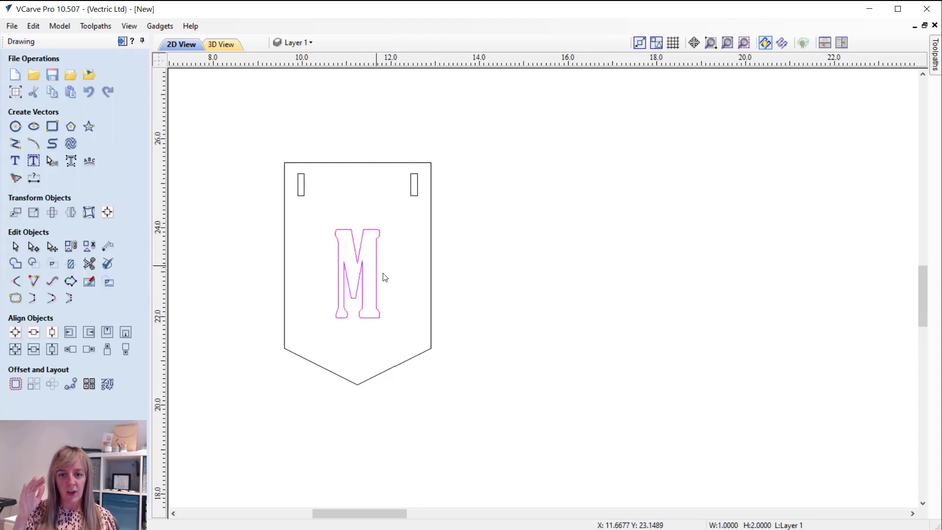
Nudge the M slightly upward inside the pennant
click(376, 284)
click(362, 273)
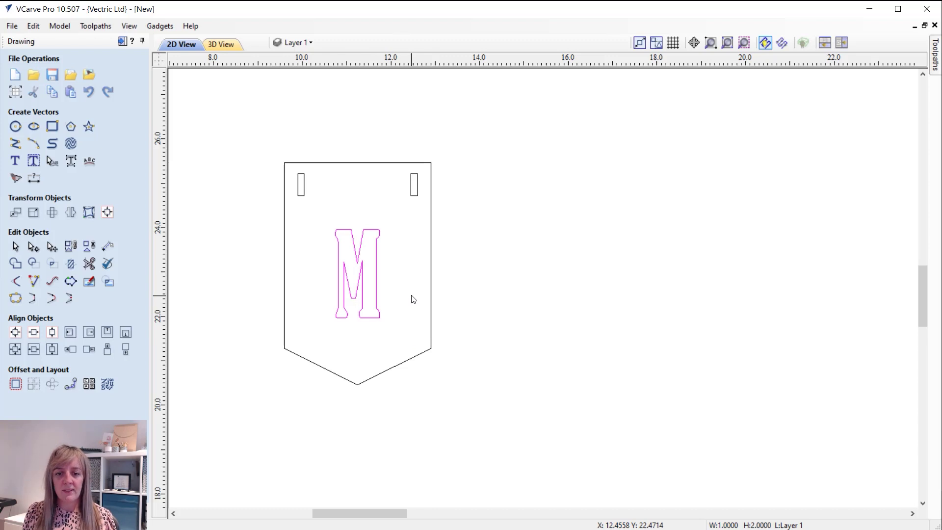
key(Up)
key(Up)
key(Up)
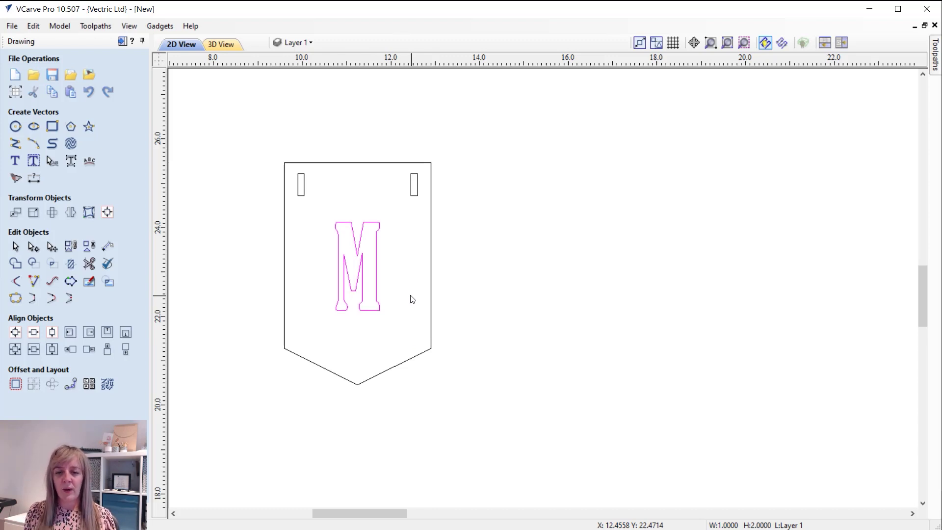
click(410, 301)
Array-copy the pennant, slots and M into 1 row of 14 columns with 1.0 inch gaps
scroll(378, 322, down, 3)
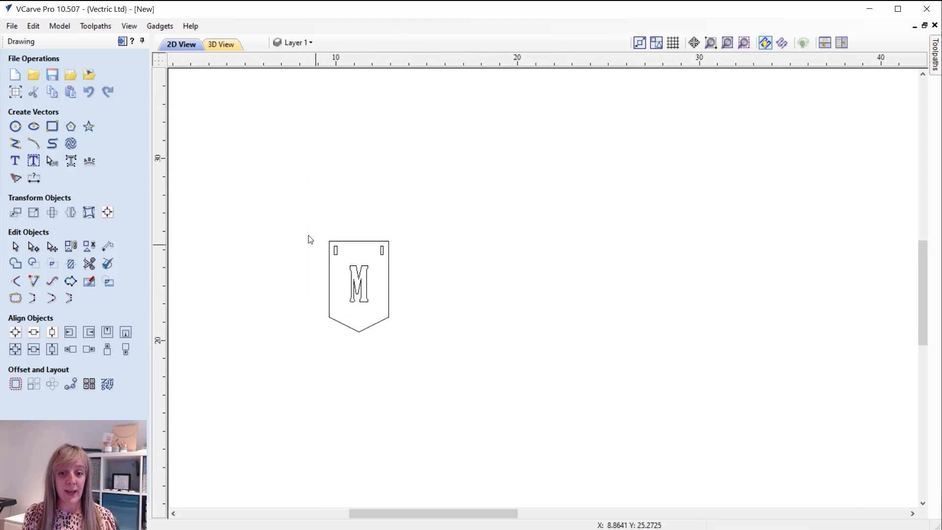
drag(313, 222, 401, 340)
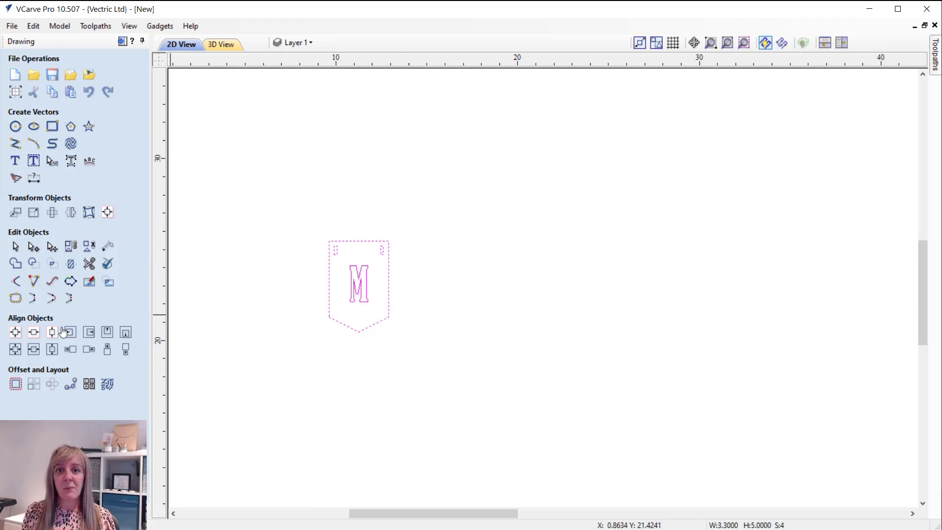
click(34, 385)
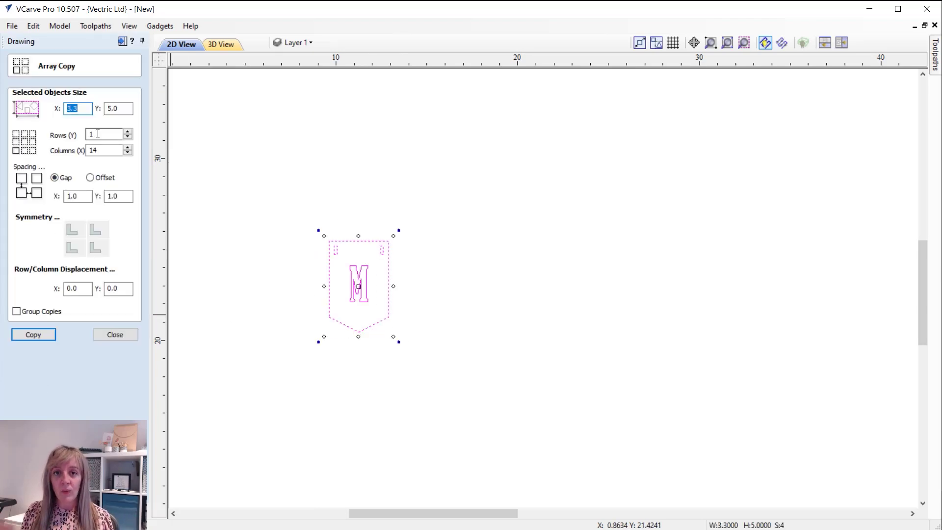
click(104, 150)
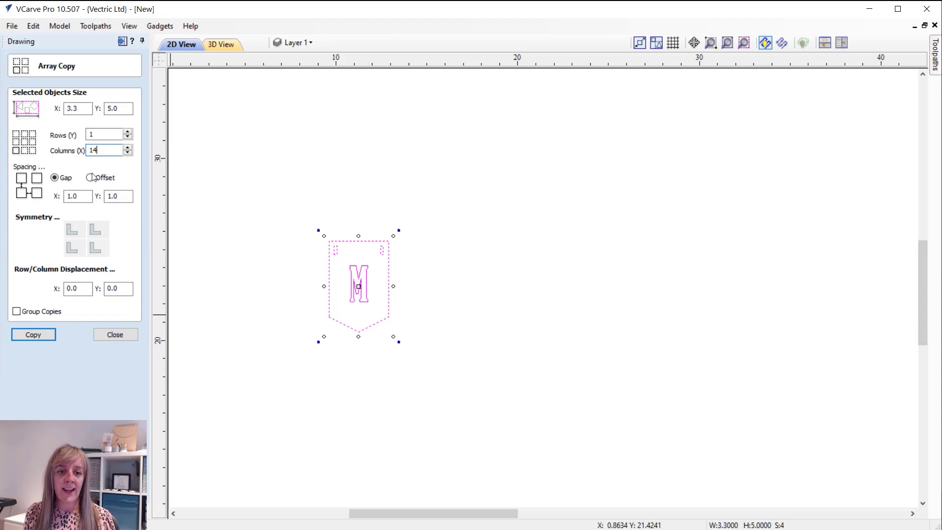
click(37, 338)
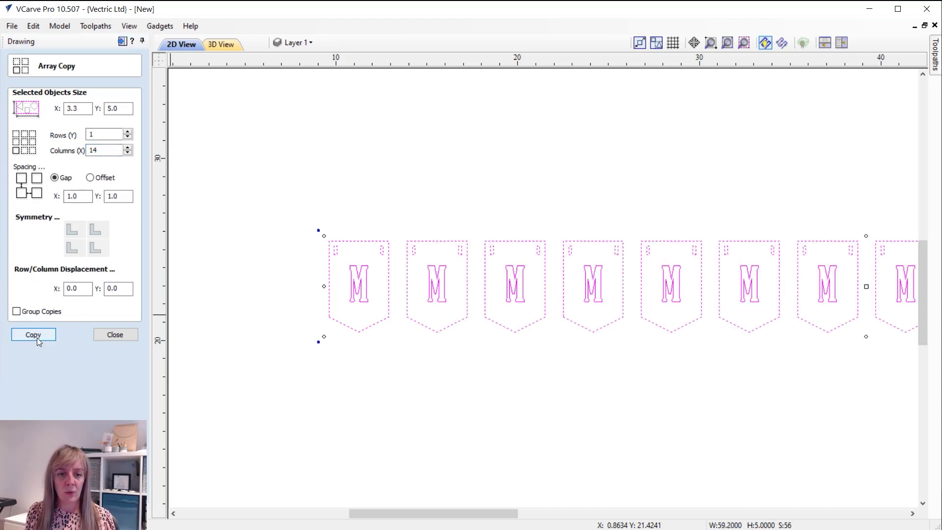
click(129, 337)
scroll(161, 321, down, 2)
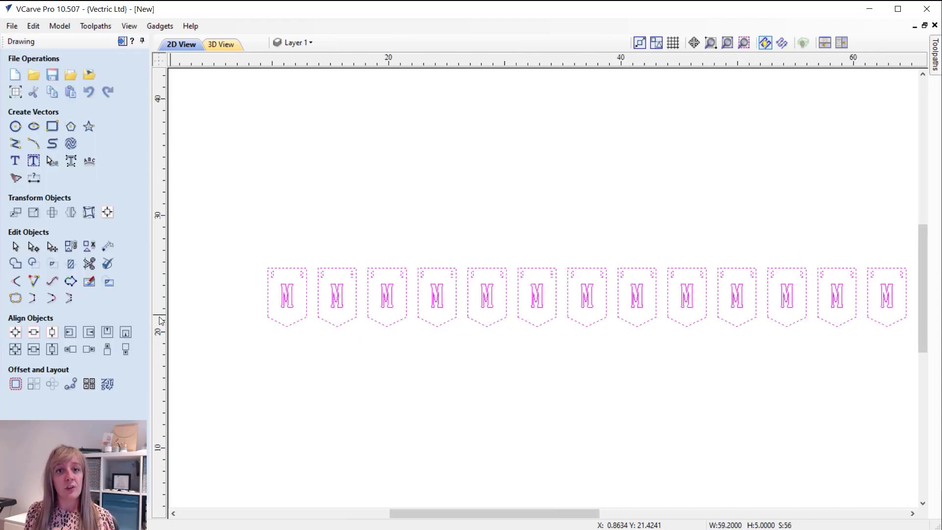
click(349, 334)
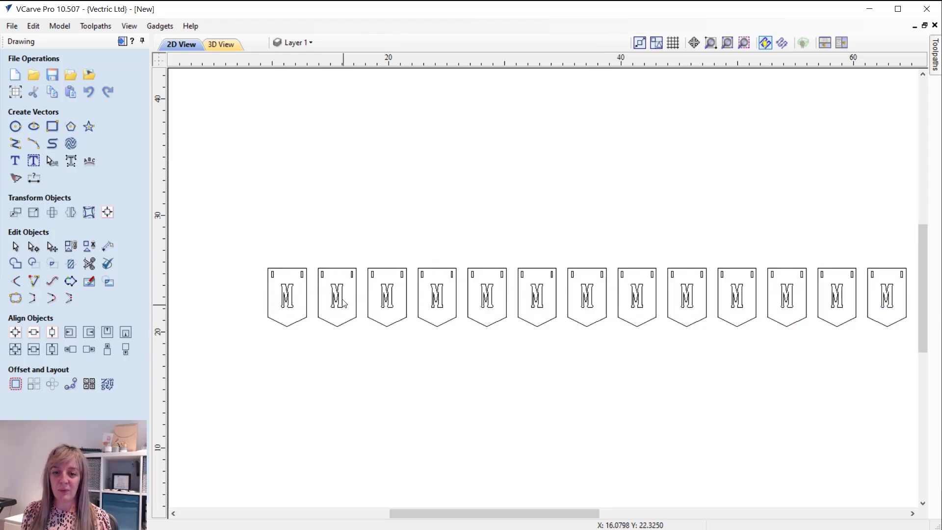
Change the early pennant letters from M to E, Y, C, H and R
click(22, 165)
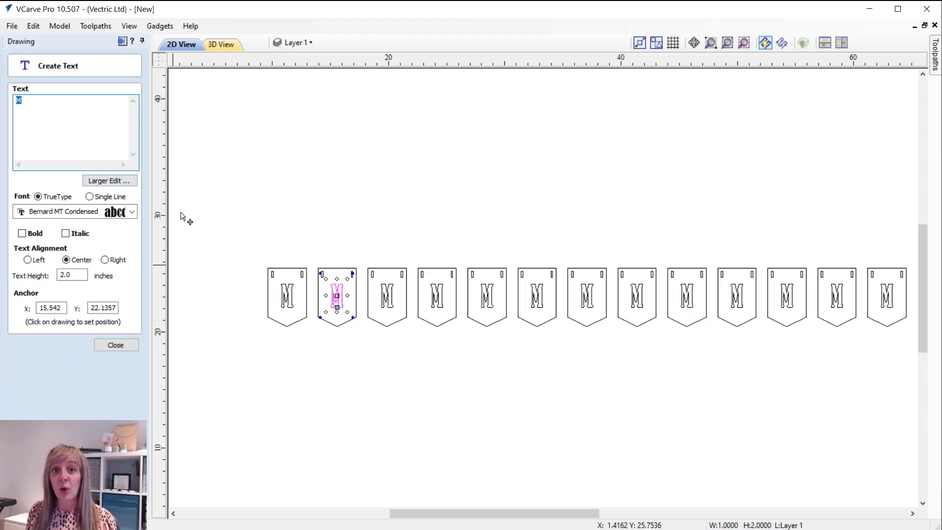
text(E)
click(388, 300)
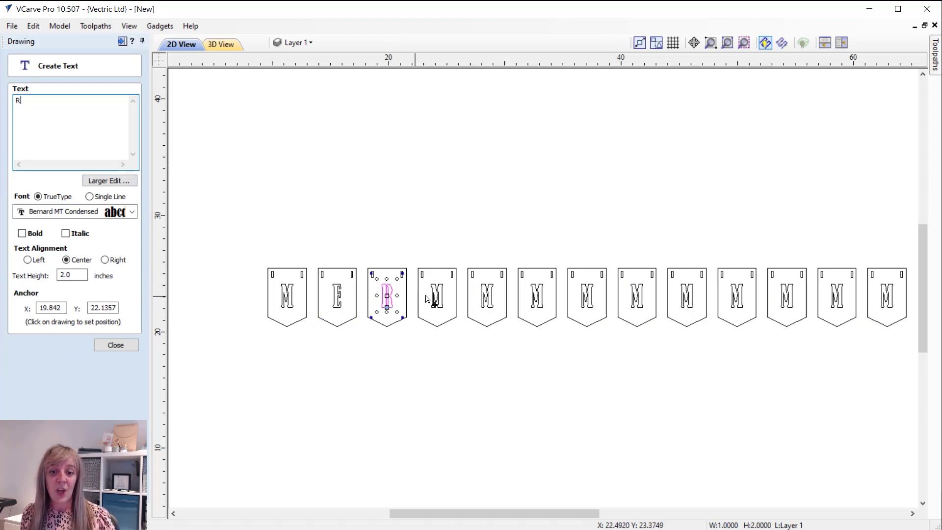
click(435, 296)
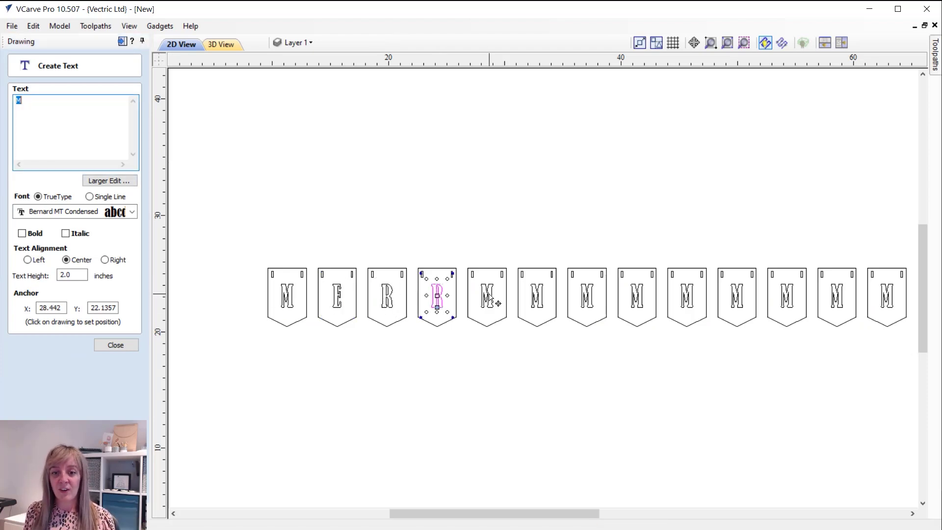
text(Y)
click(538, 297)
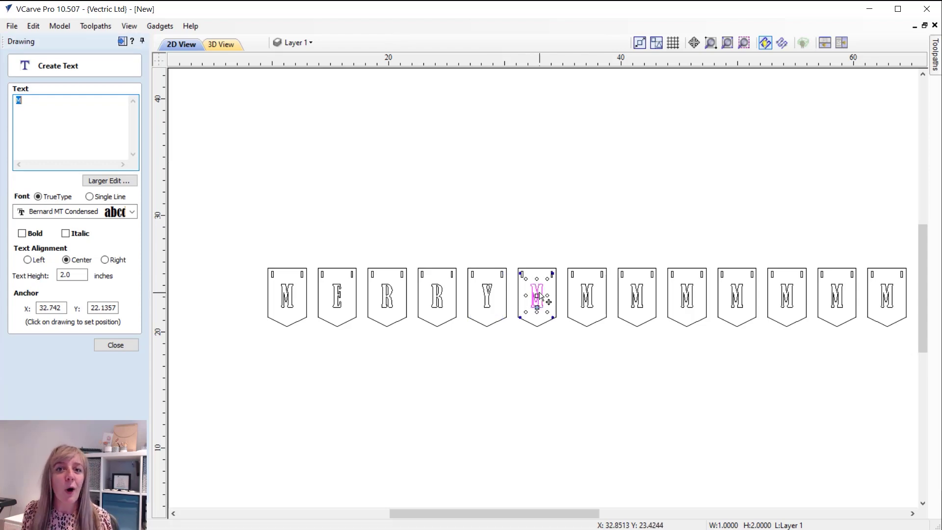
text(C)
click(590, 300)
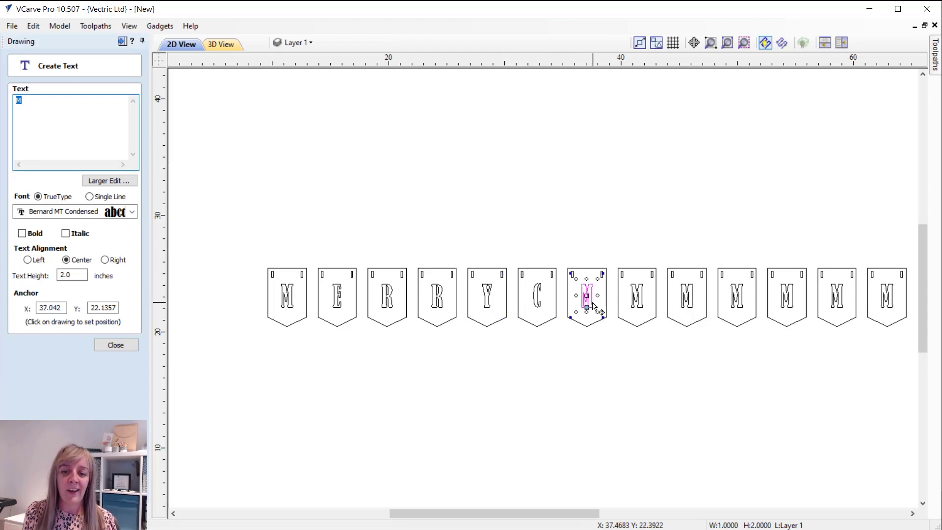
text(H)
click(640, 303)
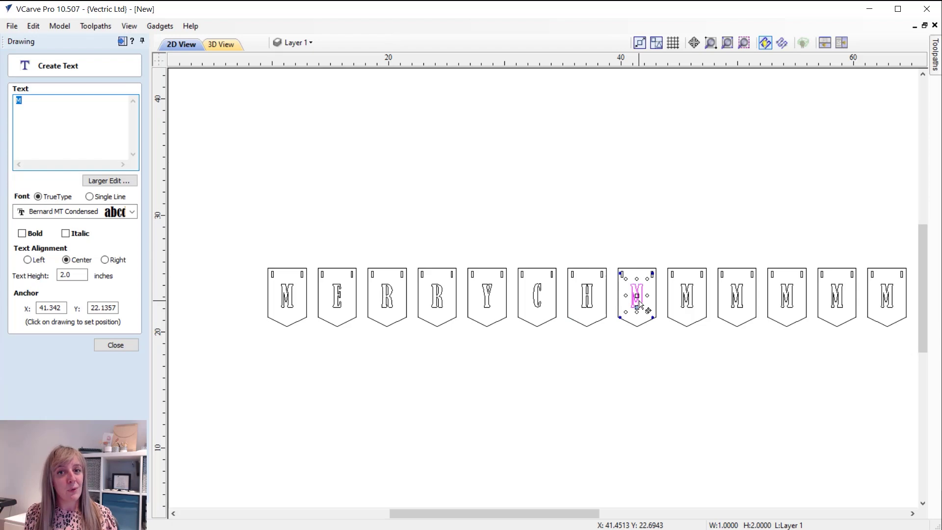
text(R)
Change the remaining letters to I, S, T, A and S so the row reads MERRY CHRISTMAS
click(690, 303)
text(I)
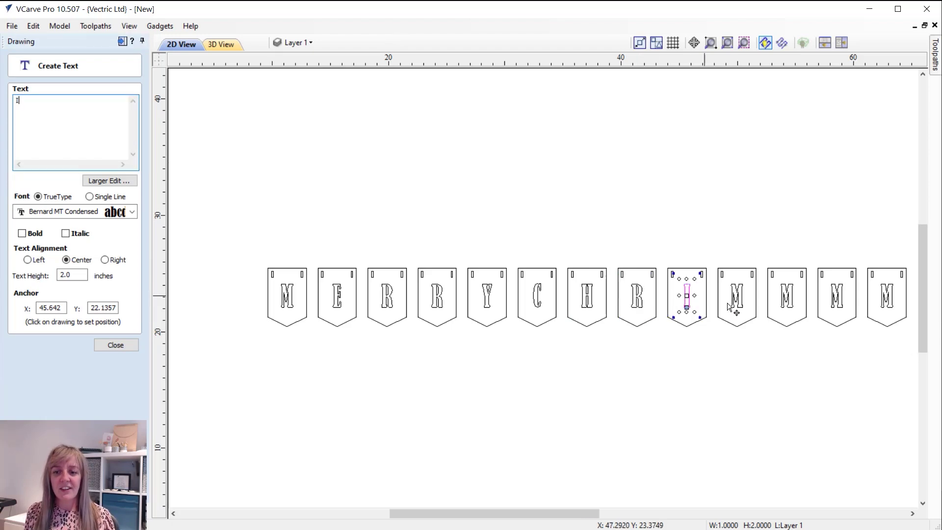
click(734, 304)
text(S)
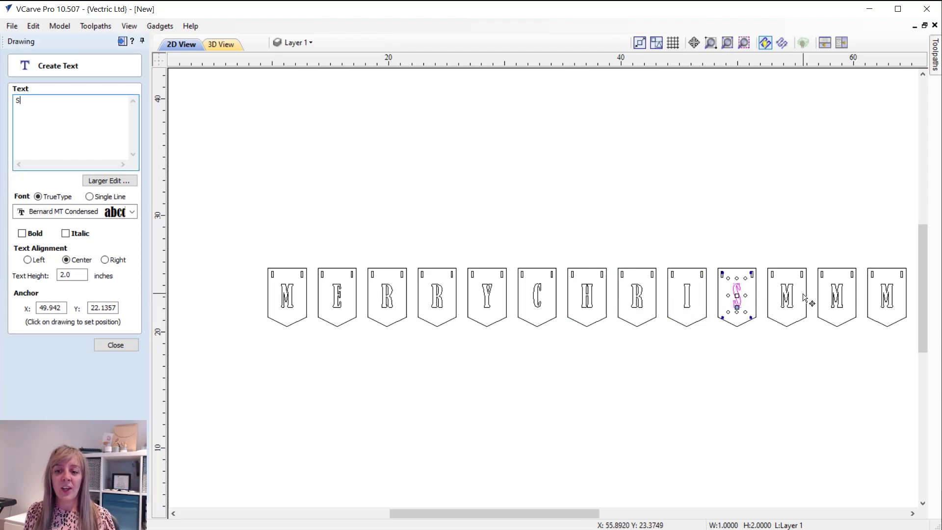
click(787, 298)
text(T)
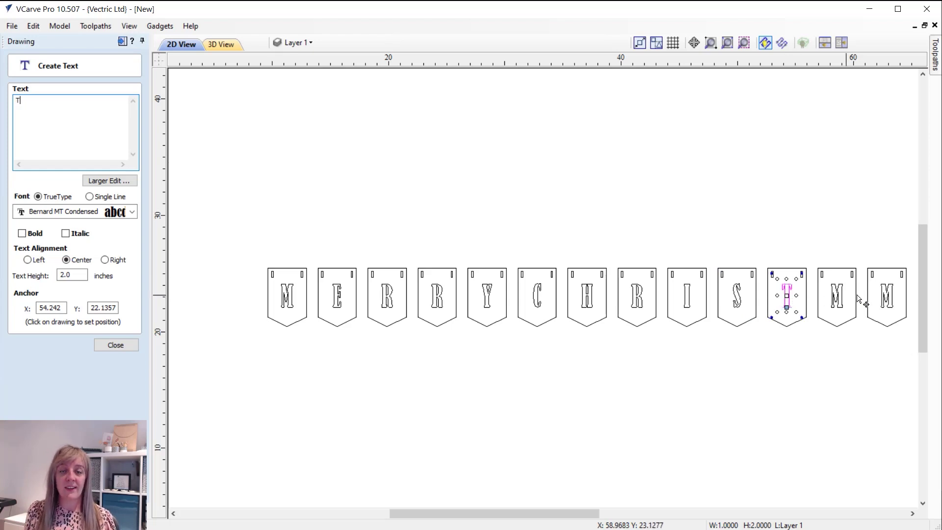
click(881, 305)
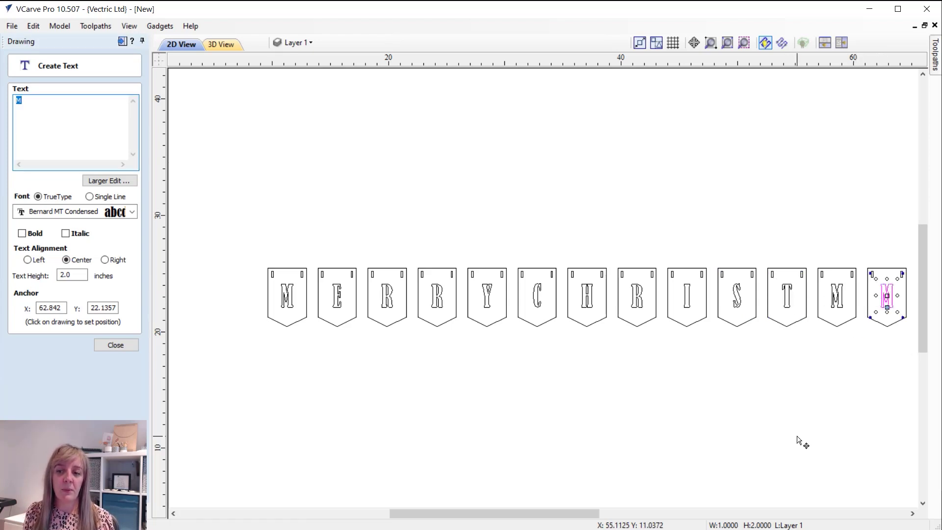
text(A)
drag(553, 514, 575, 513)
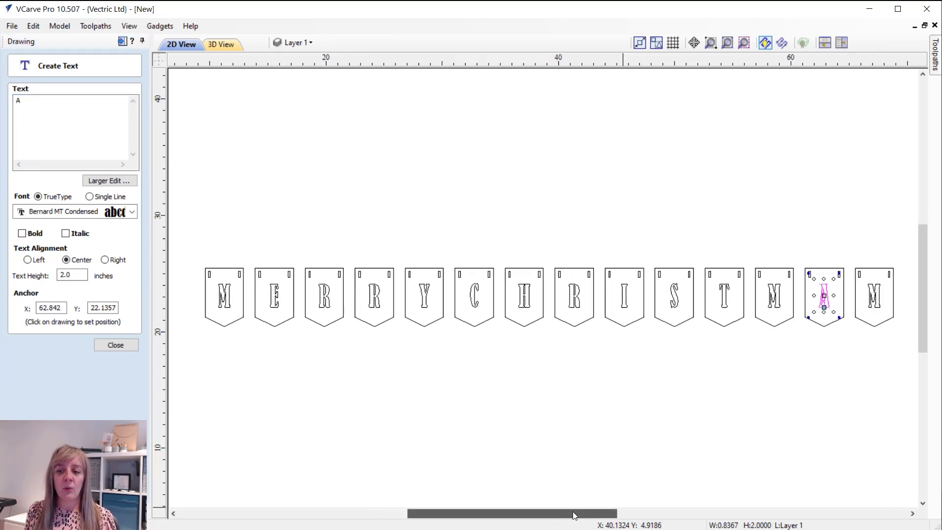
click(872, 297)
text(S)
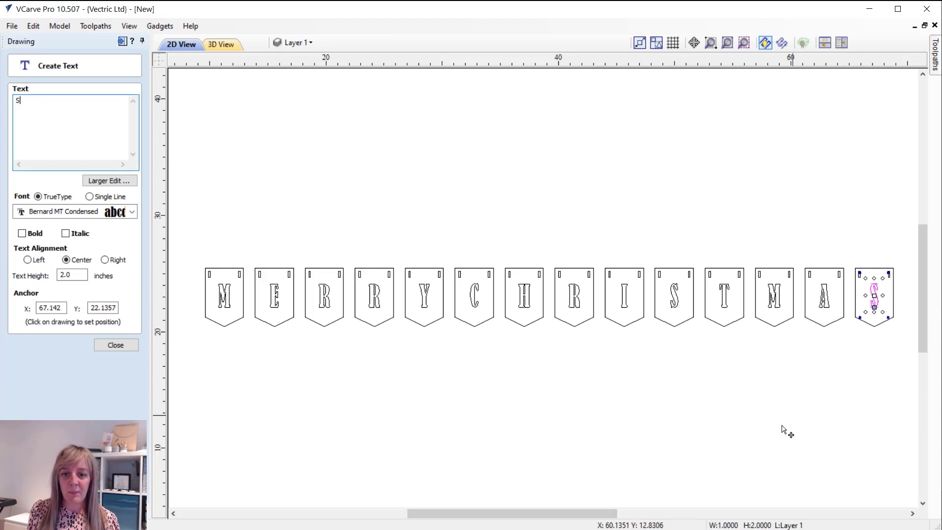
click(781, 431)
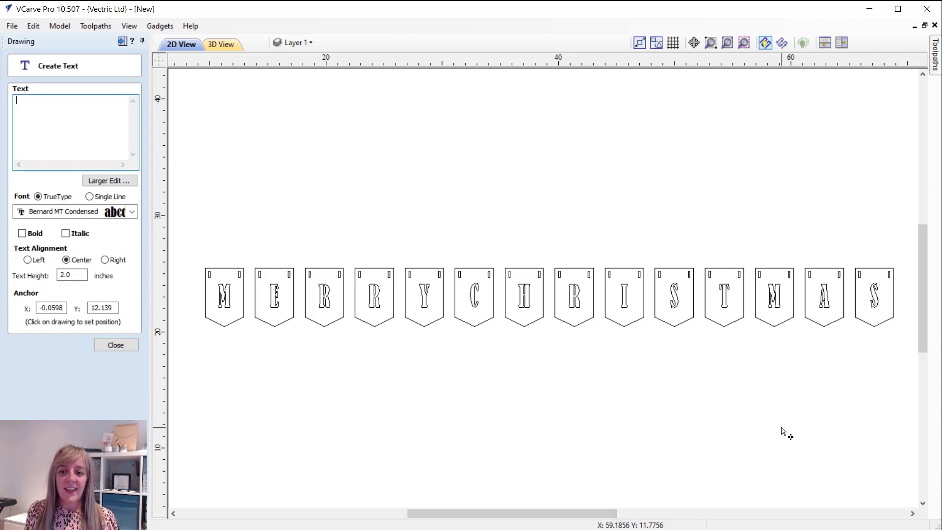
click(115, 345)
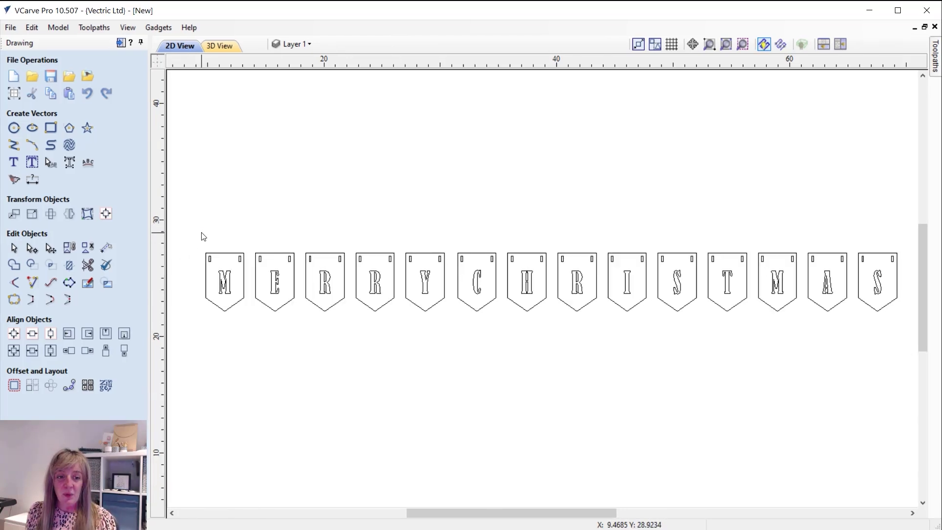
Nest all fourteen pennants using a 0.25 inch tool diameter and 0.2 inch clearance, and preview the layout
drag(202, 235, 911, 358)
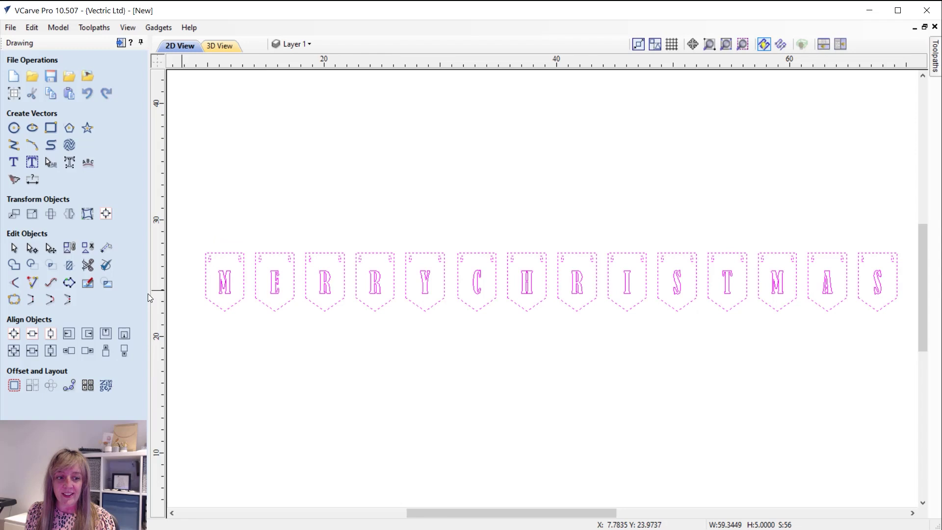
click(106, 385)
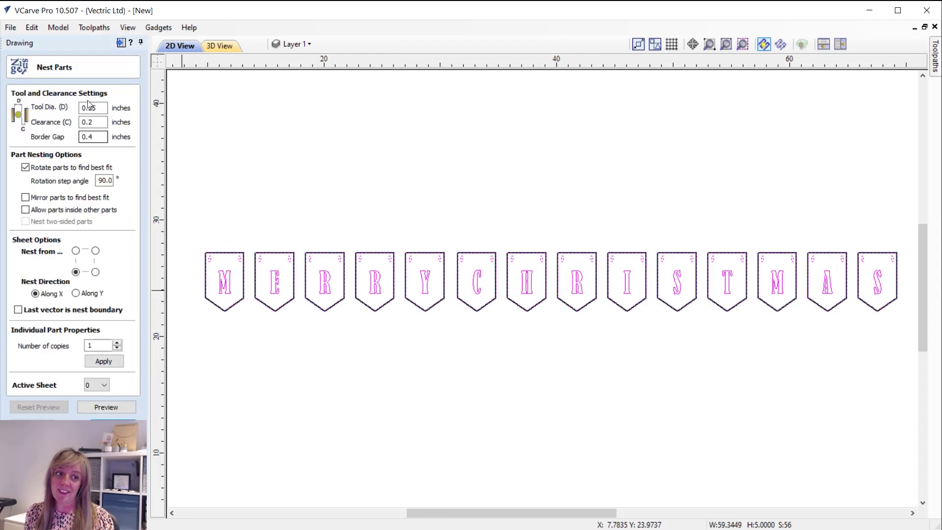
double_click(86, 108)
text(0.25)
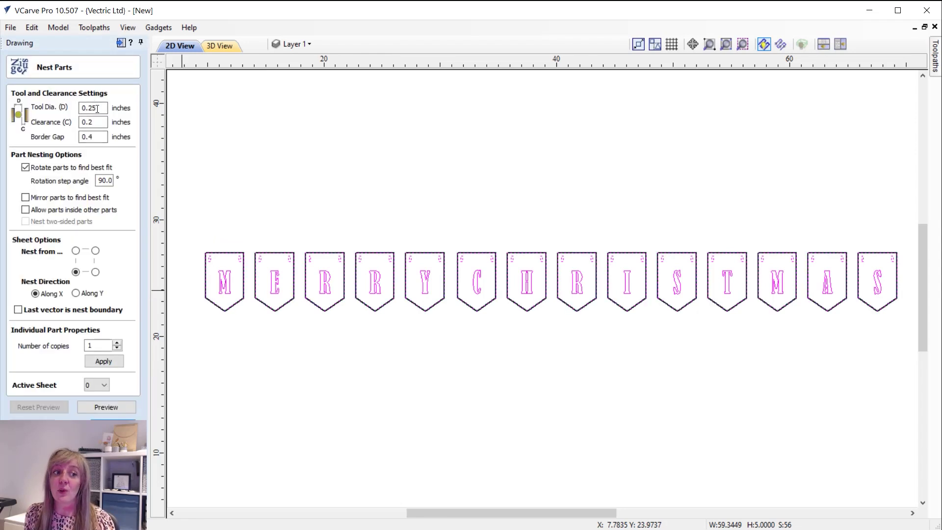
click(93, 118)
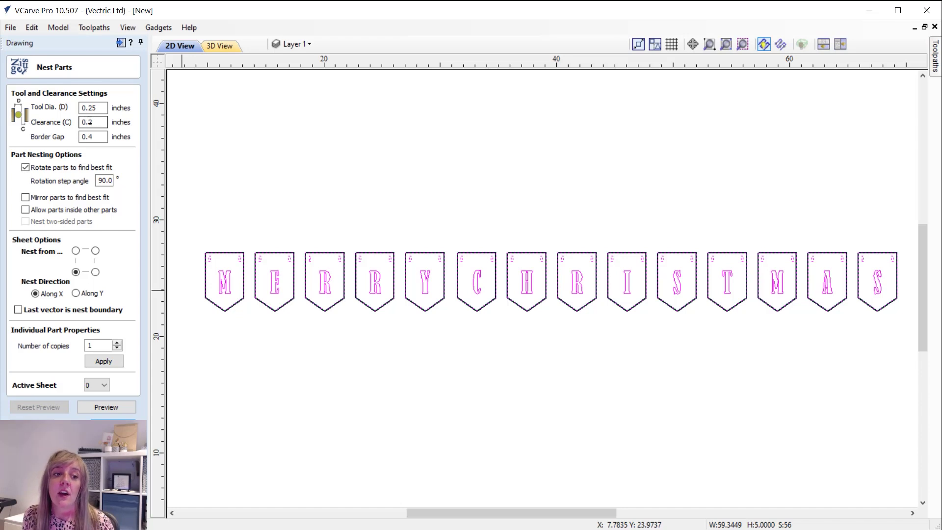
click(96, 108)
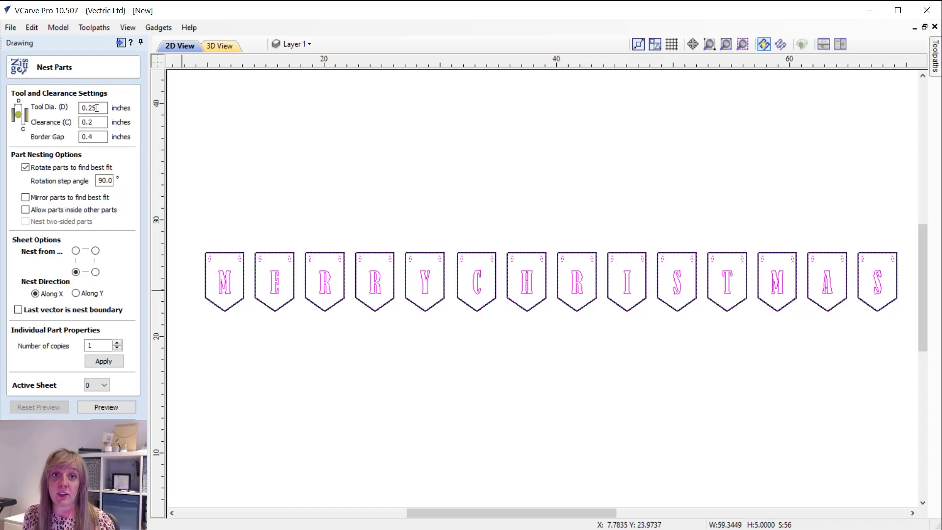
click(111, 362)
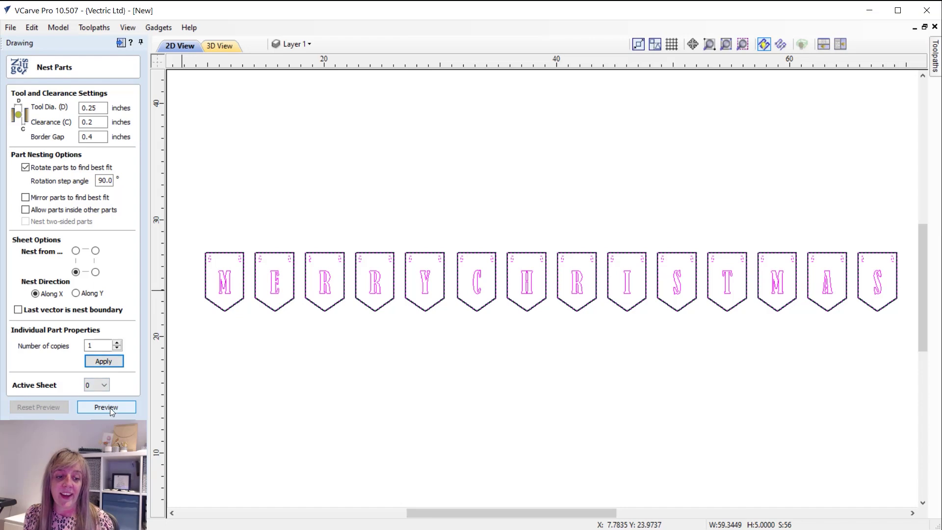
click(110, 408)
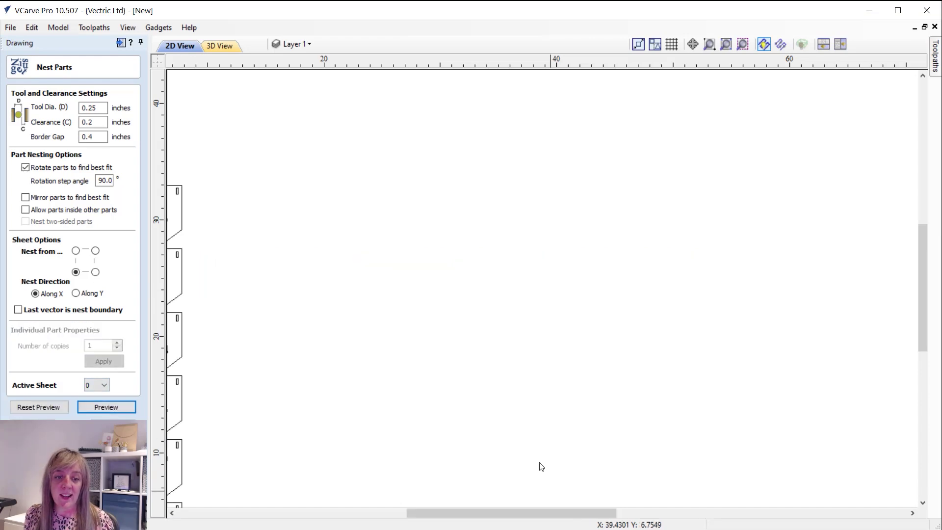
scroll(545, 442, down, 3)
scroll(420, 478, up, 3)
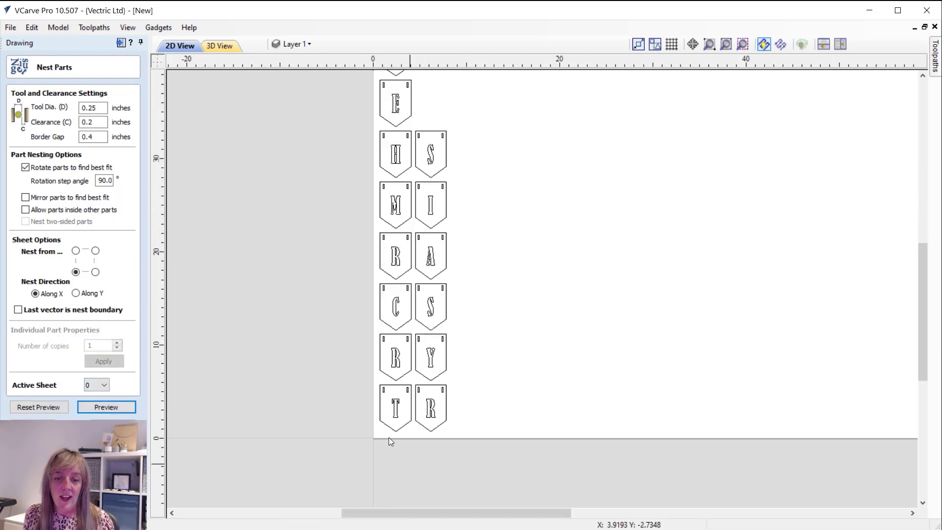
scroll(386, 437, down, 1)
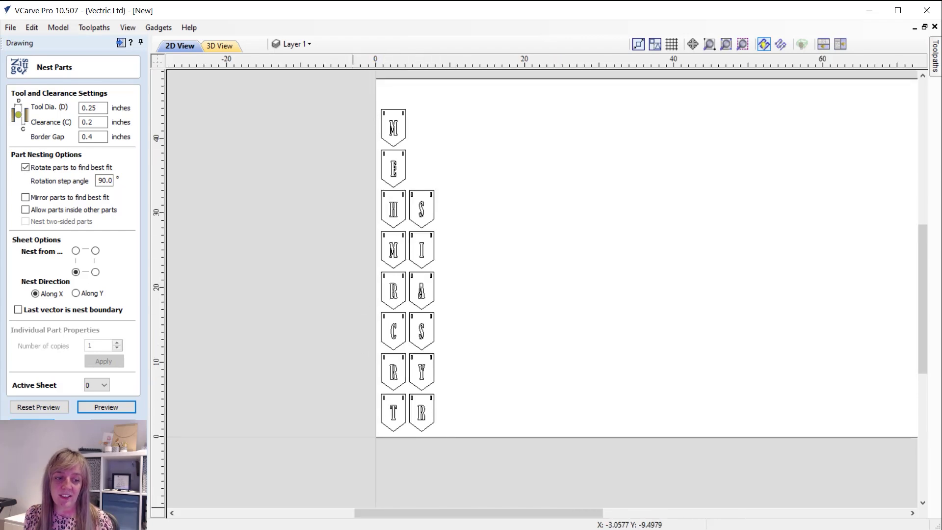
Accept the nested pennant layout and move to the Toolpaths workspace
click(106, 426)
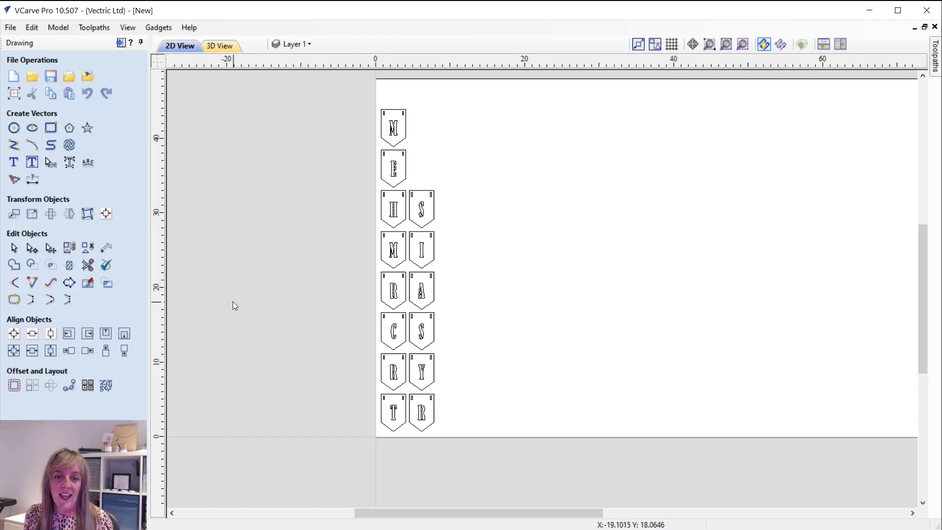
scroll(233, 302, down, 2)
scroll(296, 250, up, 1)
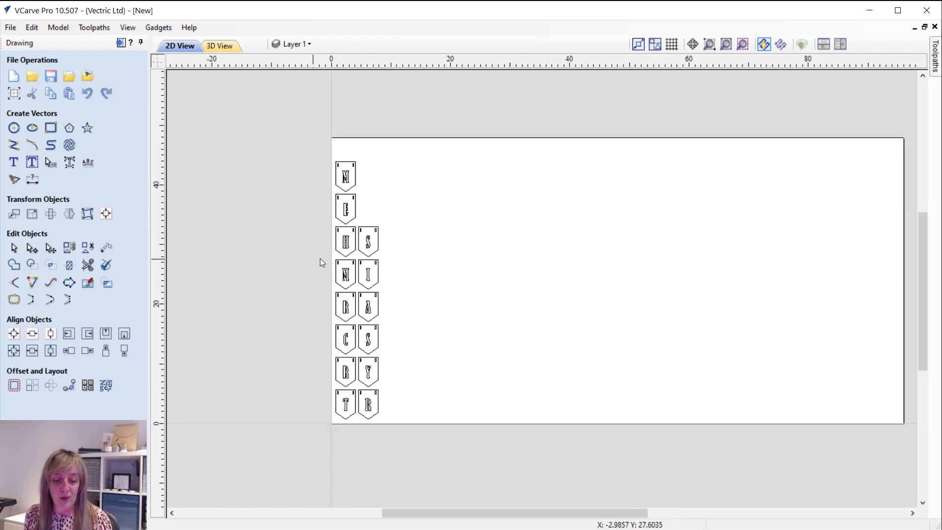
scroll(320, 260, up, 1)
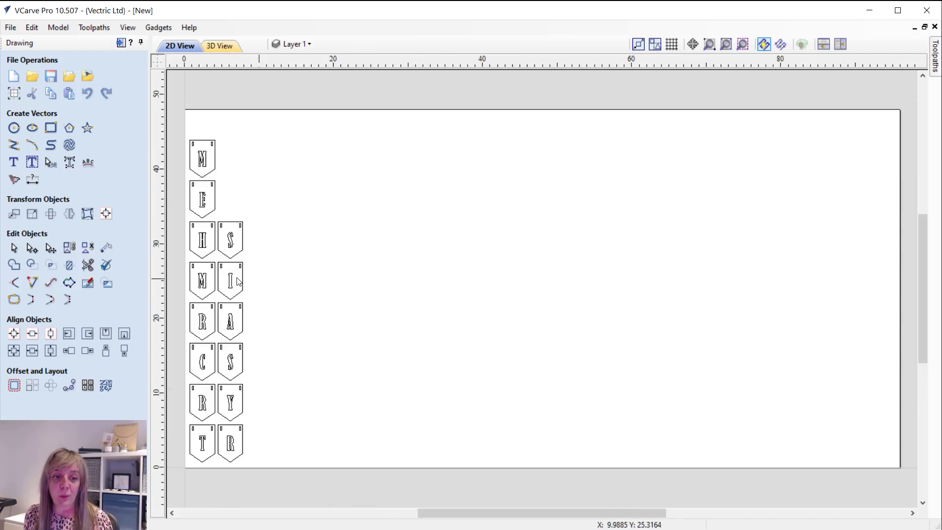
click(120, 43)
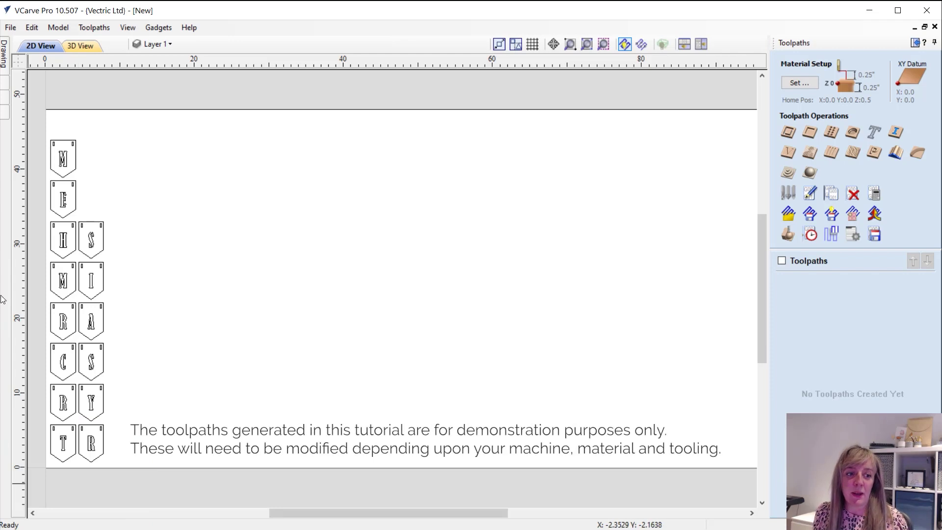
click(63, 158)
shift+click(64, 199)
shift+click(64, 239)
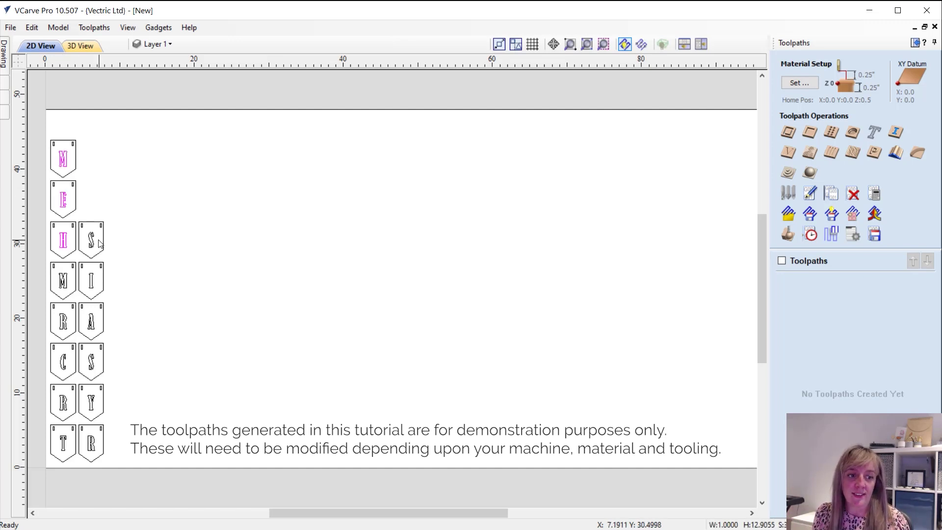
shift+click(91, 241)
shift+click(63, 283)
shift+click(91, 282)
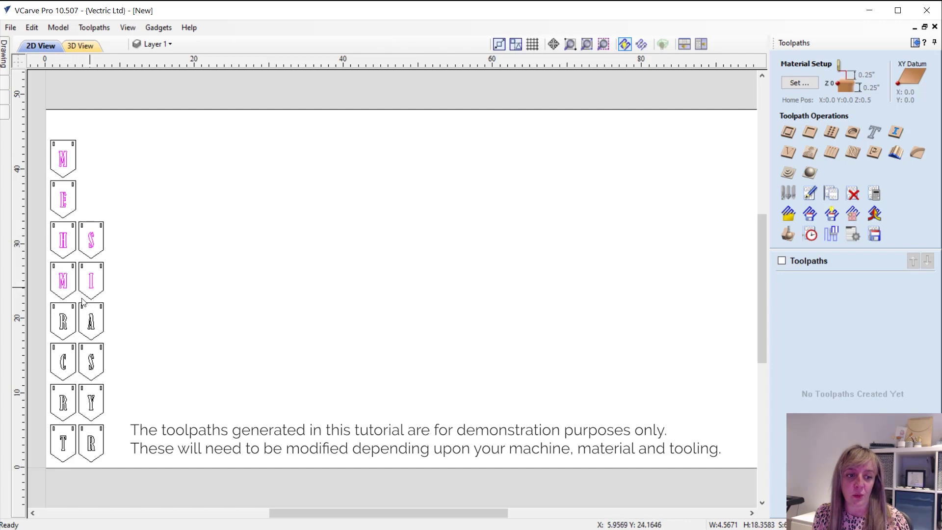
shift+click(64, 314)
shift+click(81, 334)
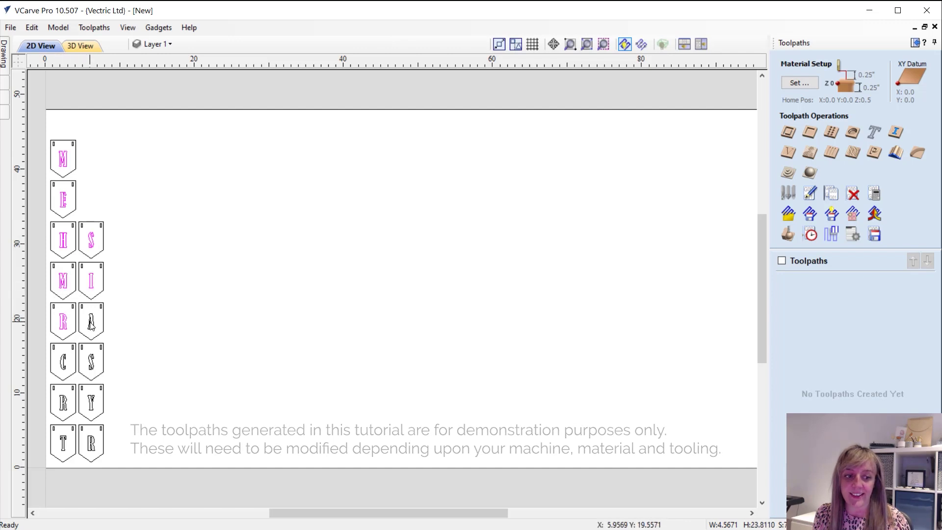
shift+click(65, 358)
shift+click(92, 362)
shift+click(64, 402)
shift+click(94, 405)
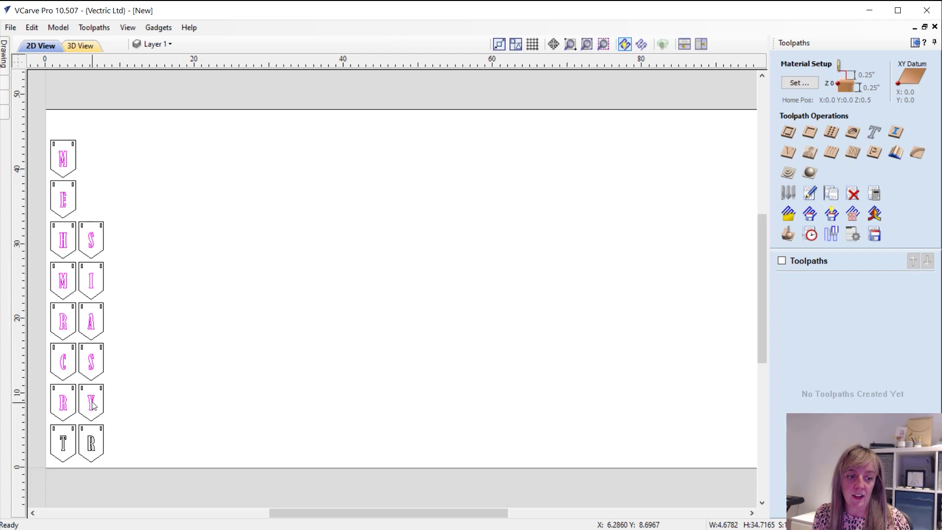
shift+click(63, 446)
shift+click(92, 445)
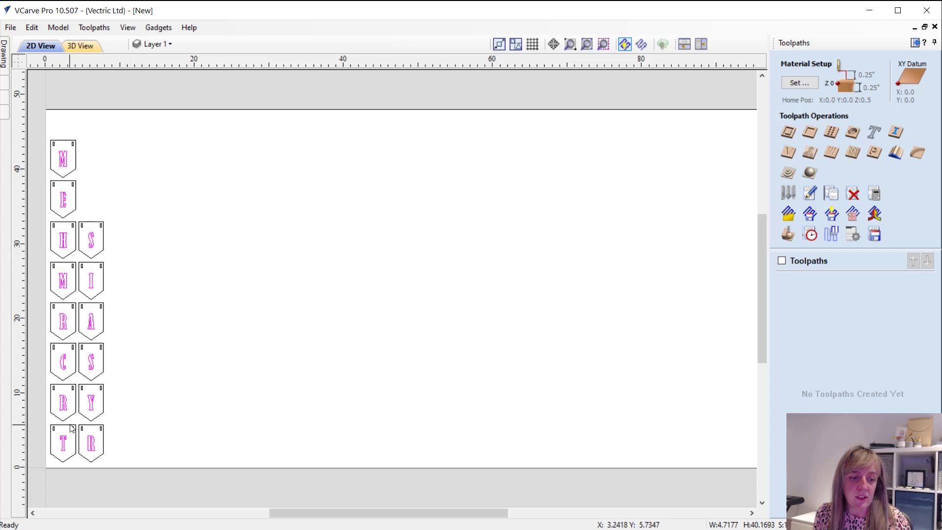
click(102, 459)
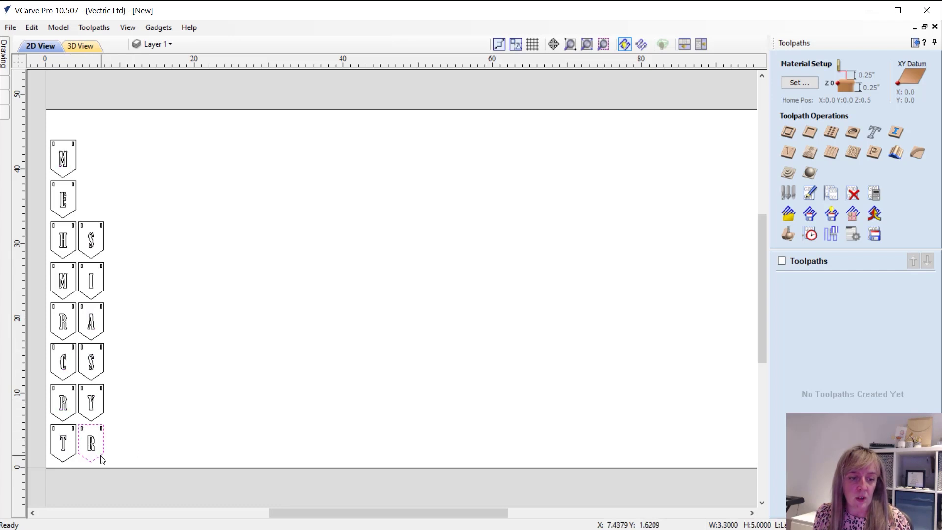
shift+click(64, 463)
shift+click(104, 412)
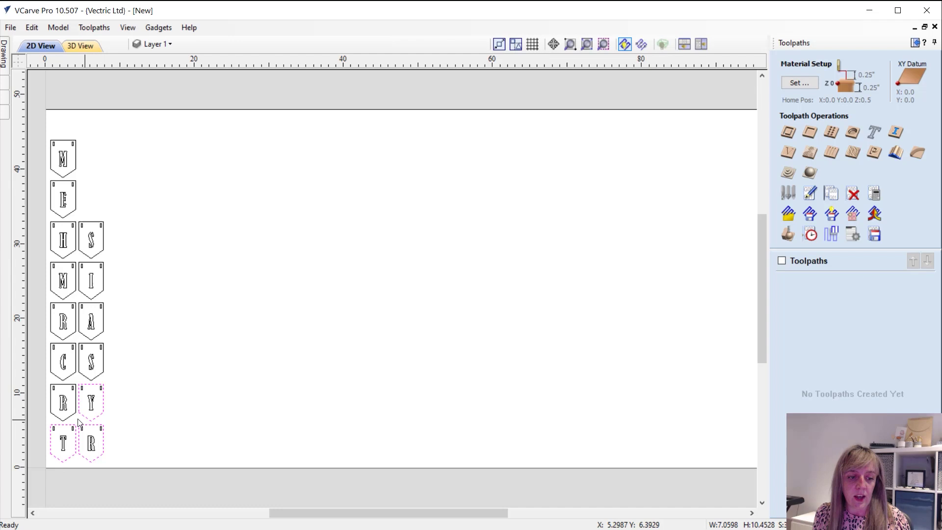
shift+click(69, 419)
shift+click(102, 377)
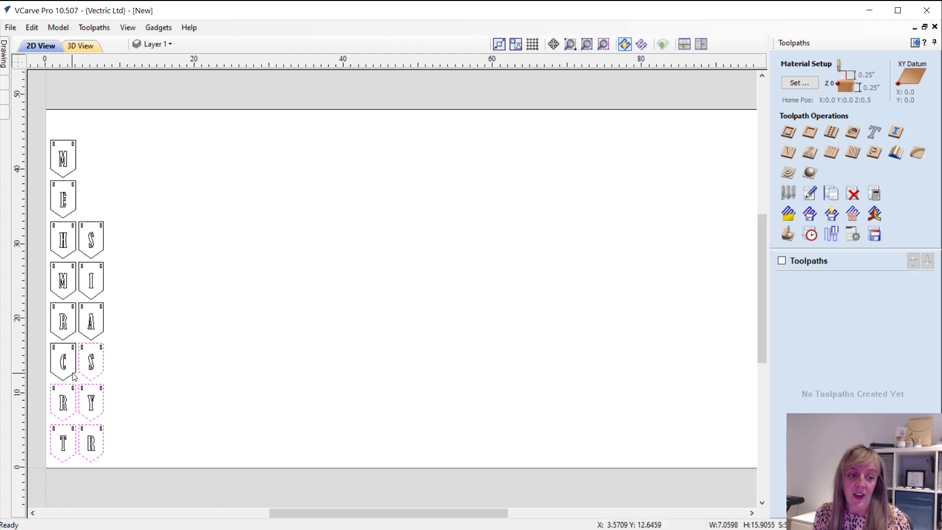
shift+click(76, 374)
shift+click(76, 337)
shift+click(81, 335)
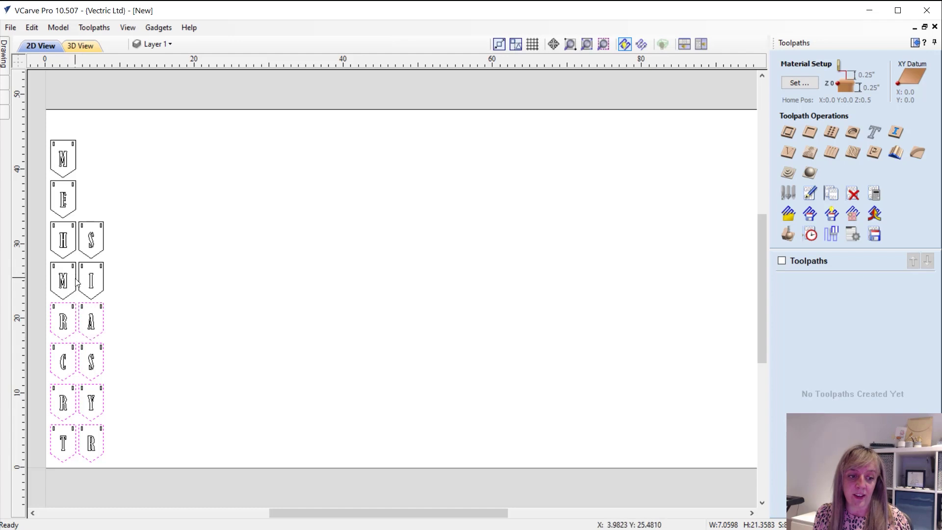
shift+click(80, 293)
shift+click(74, 292)
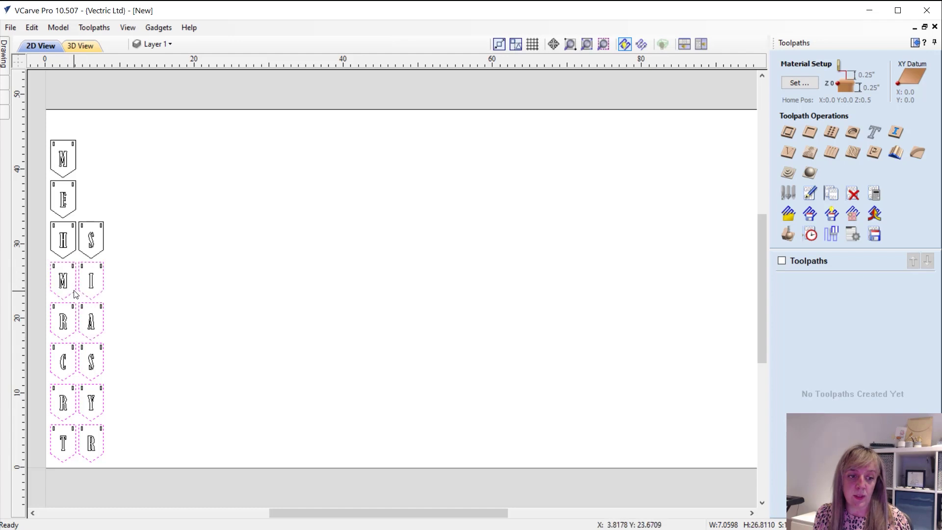
shift+click(81, 252)
shift+click(75, 245)
shift+click(77, 206)
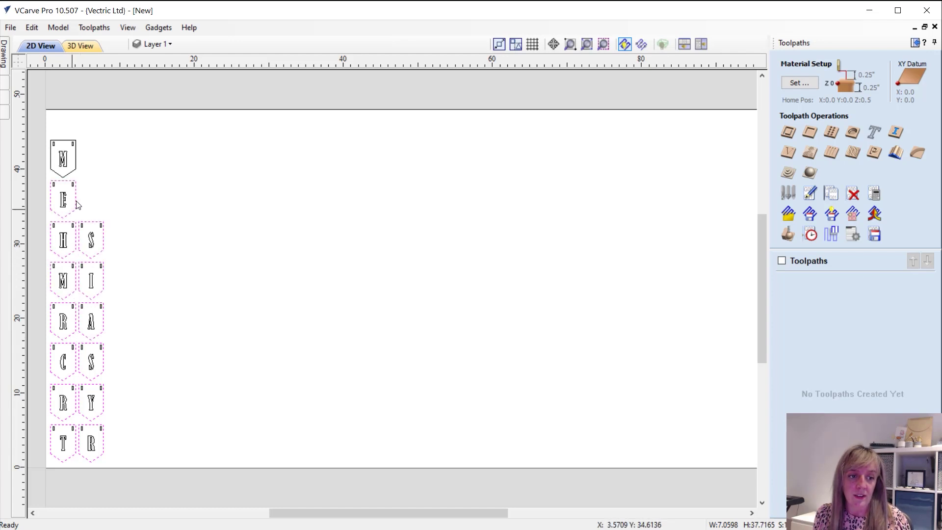
click(89, 207)
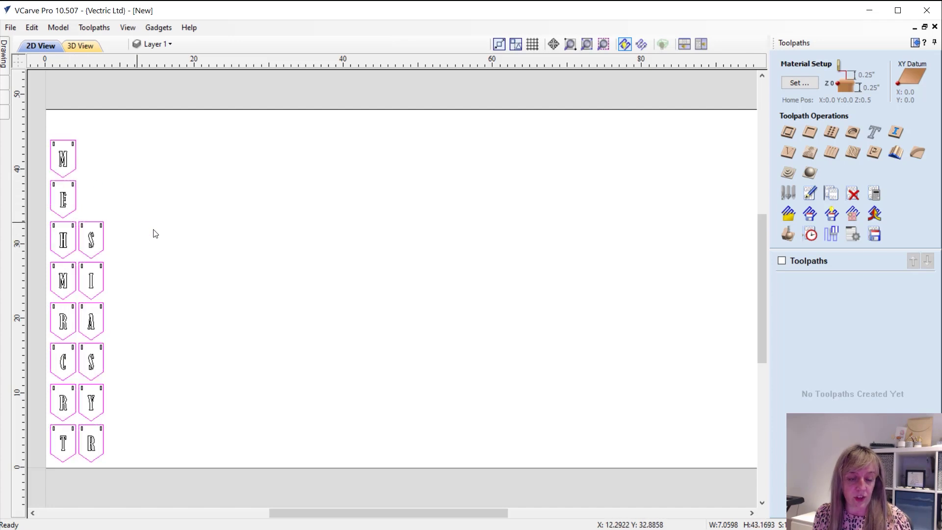
drag(1, 254, 80, 168)
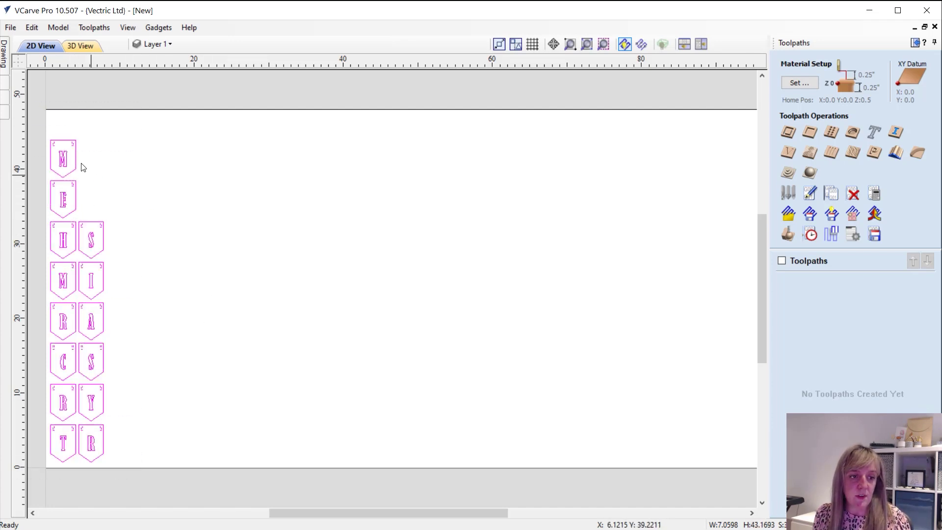
shift+click(76, 167)
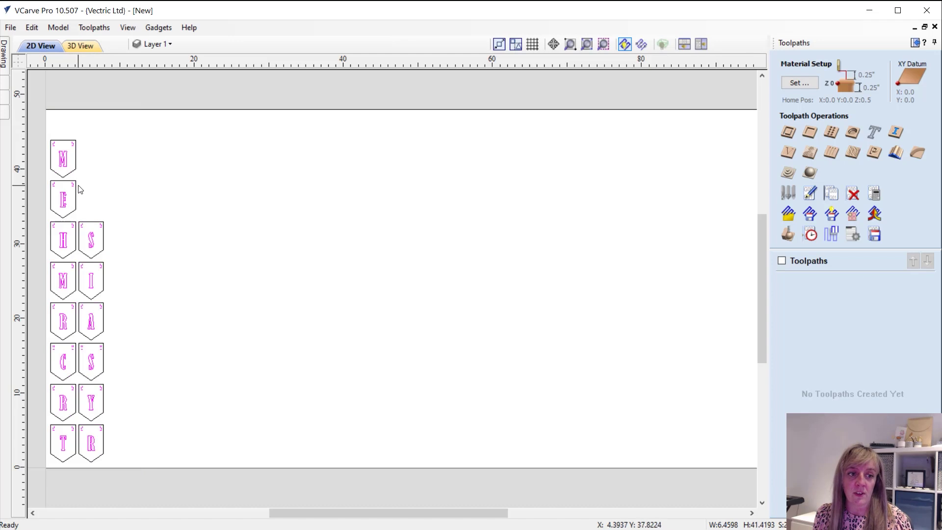
shift+click(66, 163)
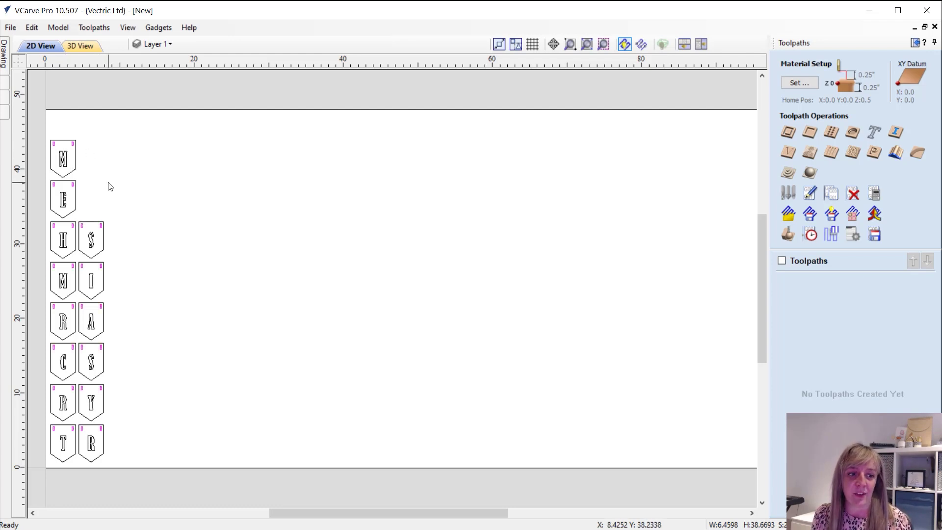
click(118, 215)
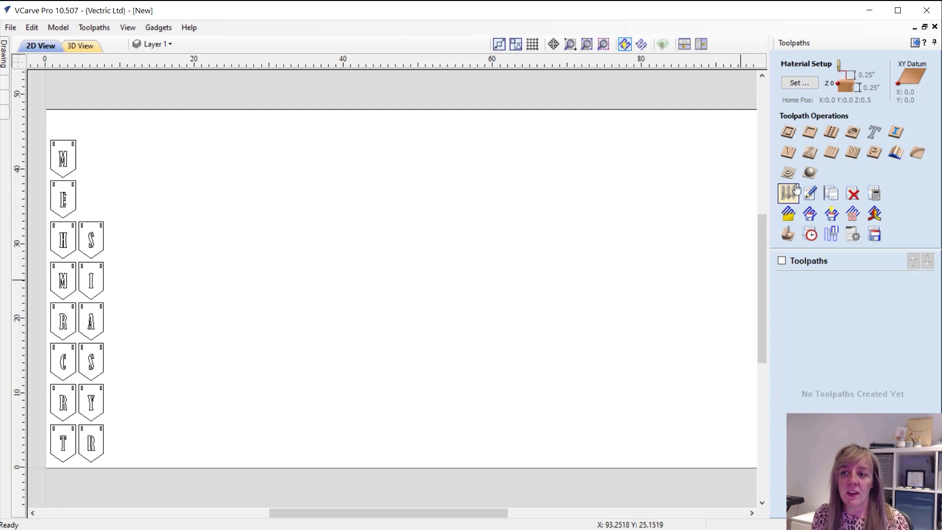
click(795, 84)
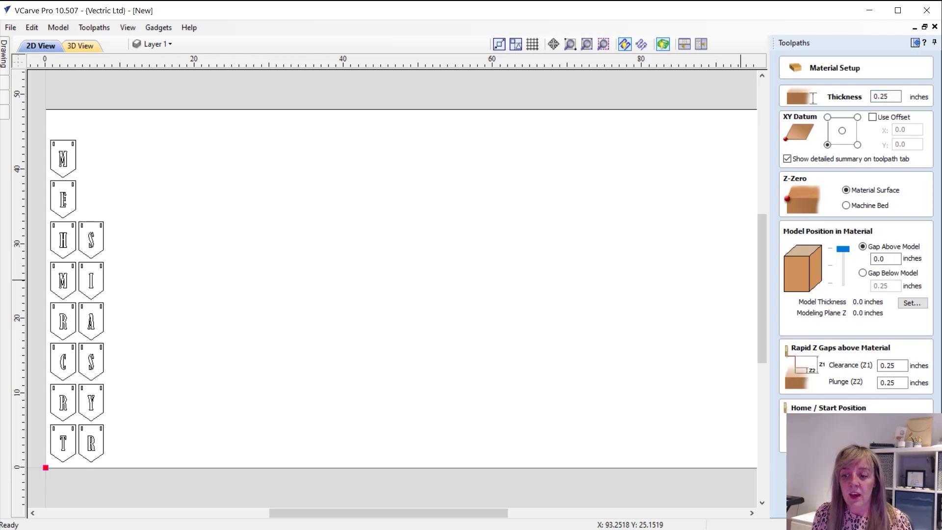
key(Return)
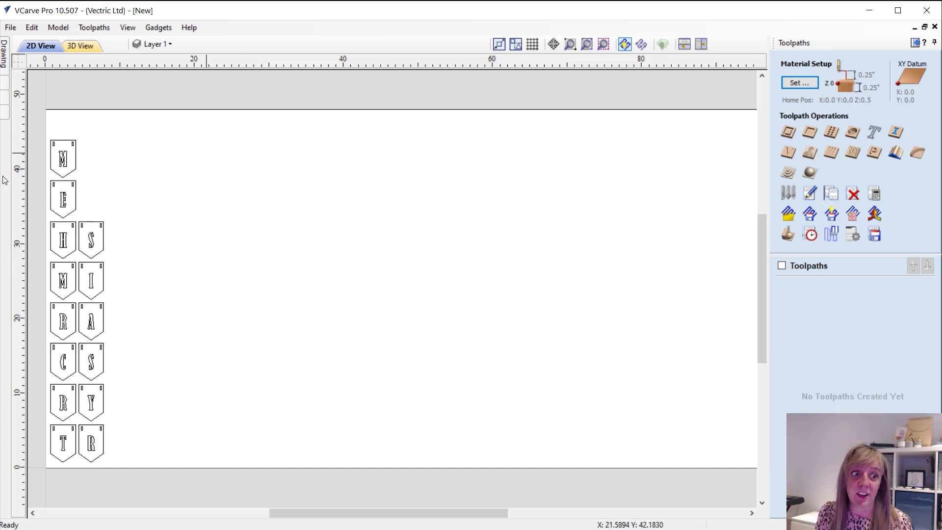
Calculate a V-Carve 1 toolpath for all pennant letters with the 90-degree V-bit
click(63, 158)
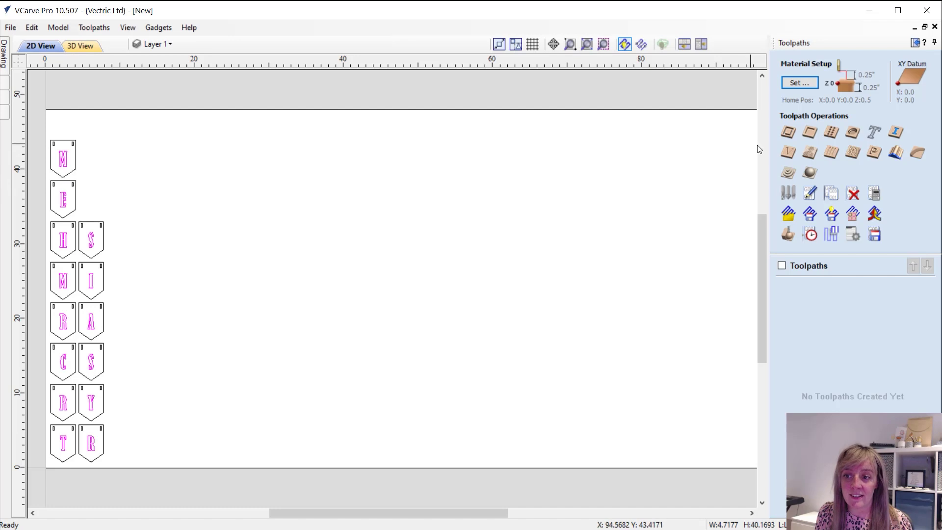
click(787, 153)
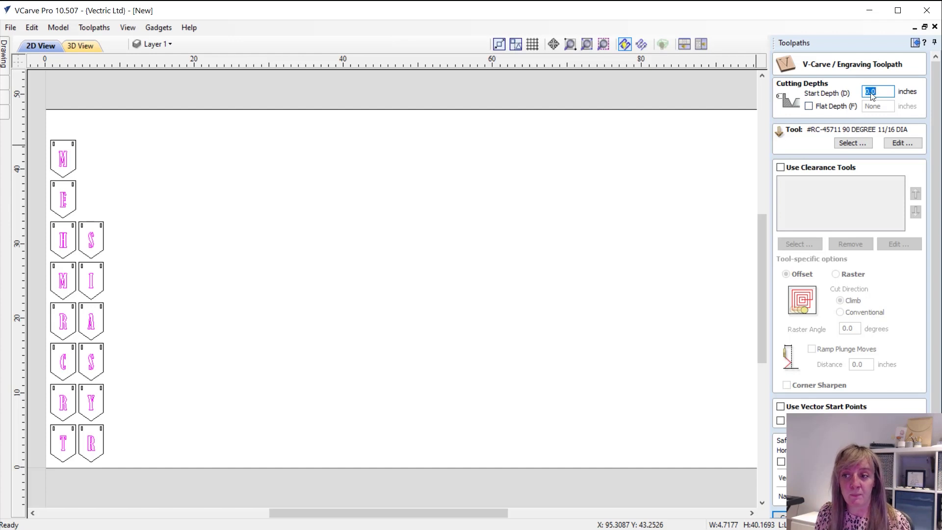
scroll(879, 205, down, 1)
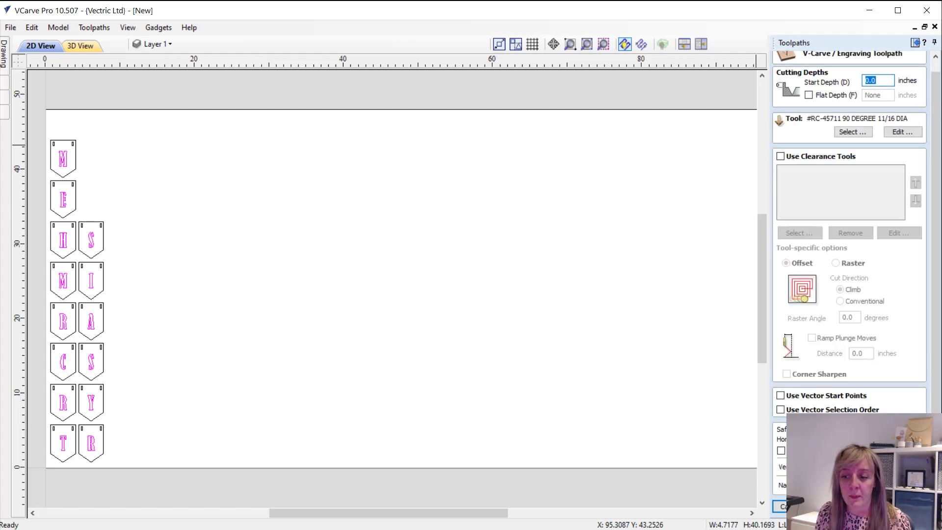
click(780, 507)
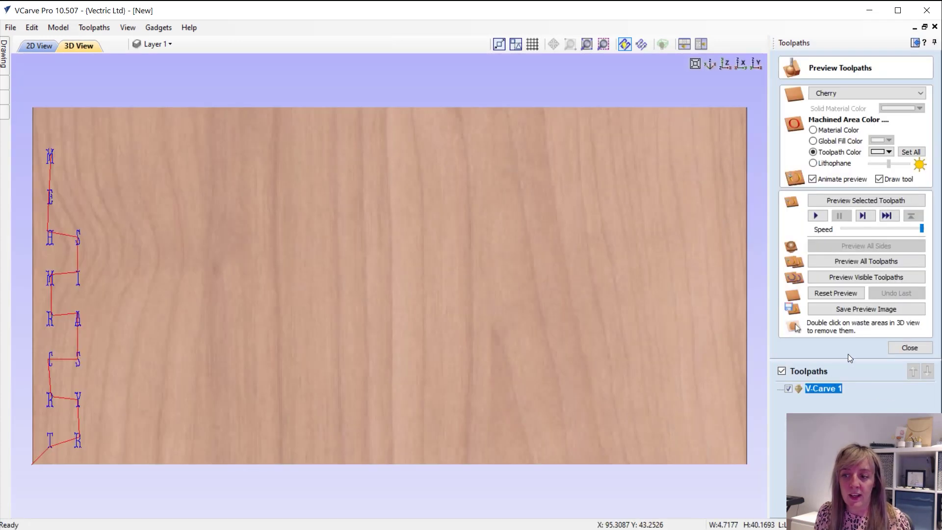
Simulate V-Carve 1 on the cherry board, then hide it and return to the 2D view
click(880, 218)
click(789, 388)
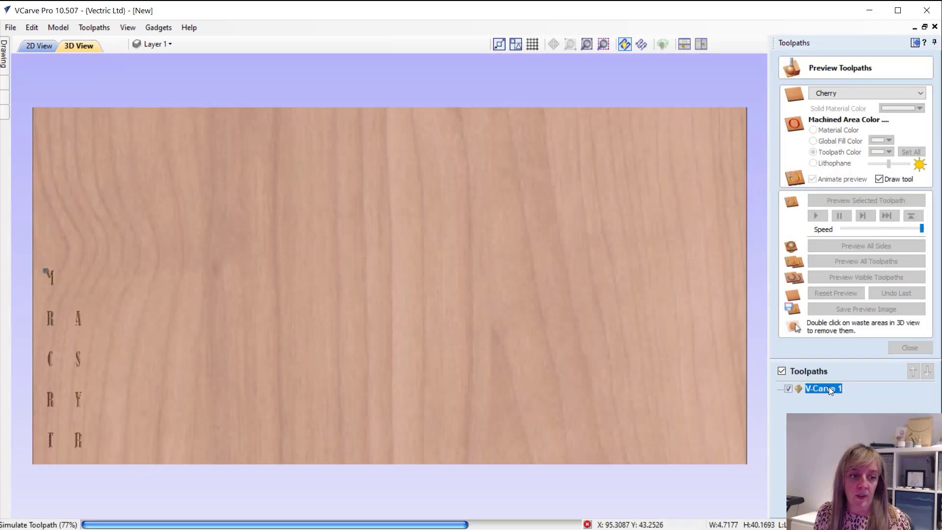
click(49, 50)
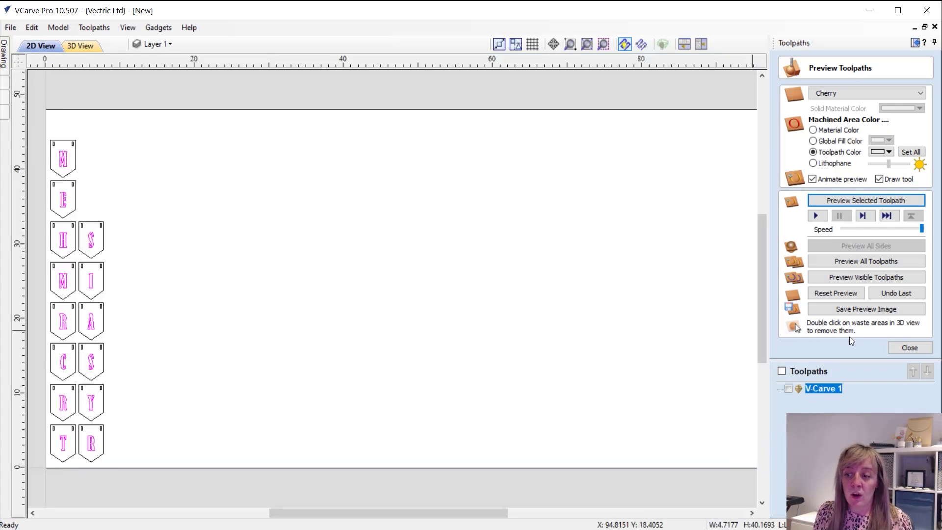
click(909, 348)
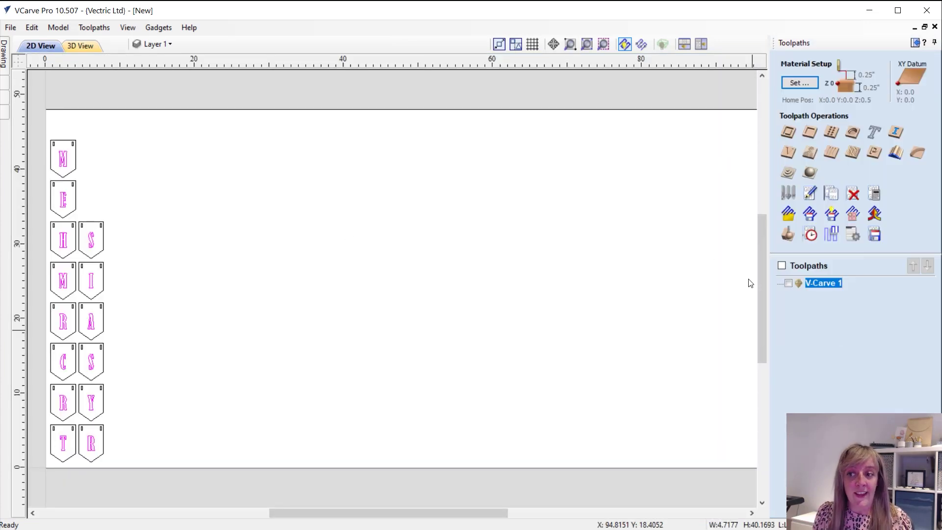
Profile the hanging holes 0.25 inch deep, inside, with the 1/8-inch down-cut spiral bit
click(54, 187)
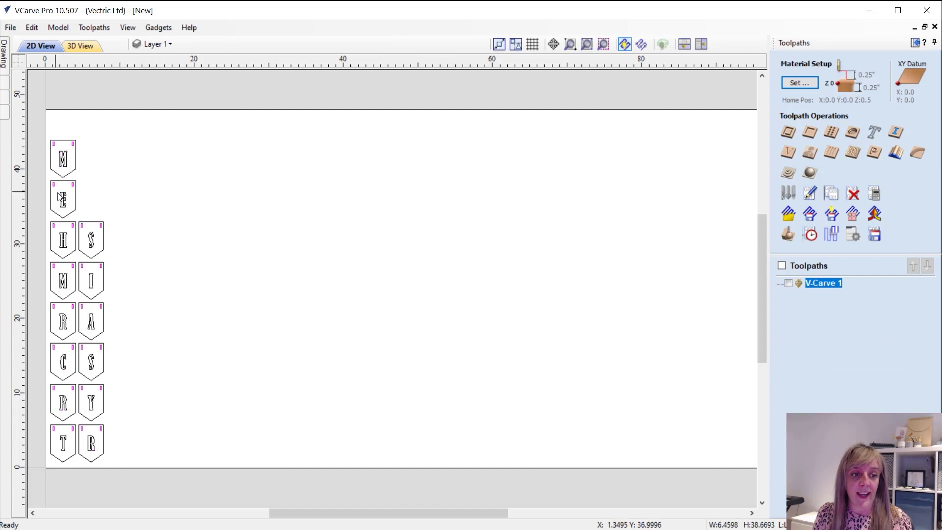
click(788, 133)
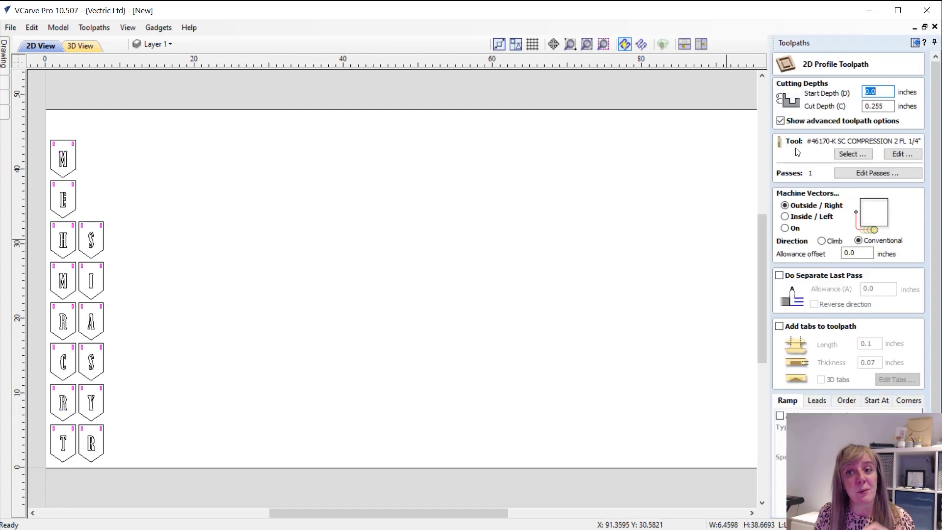
click(881, 106)
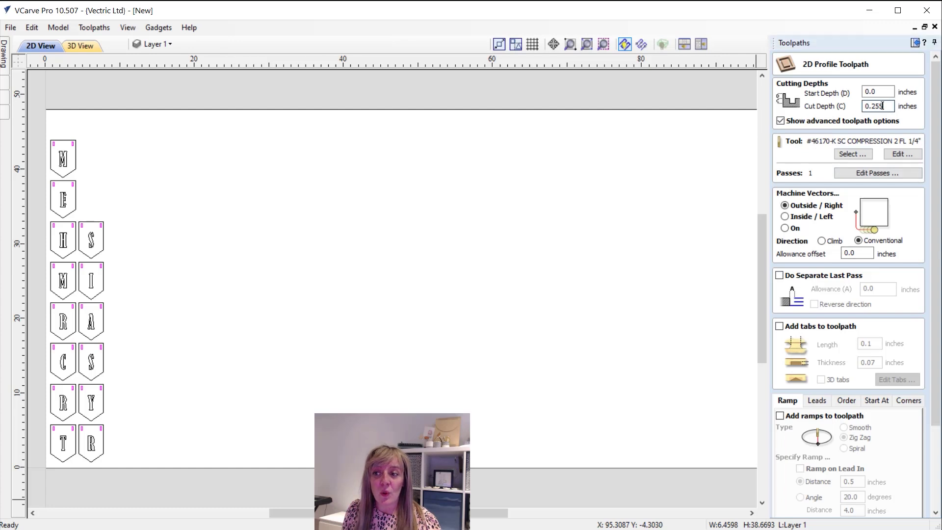
key(BackSpace)
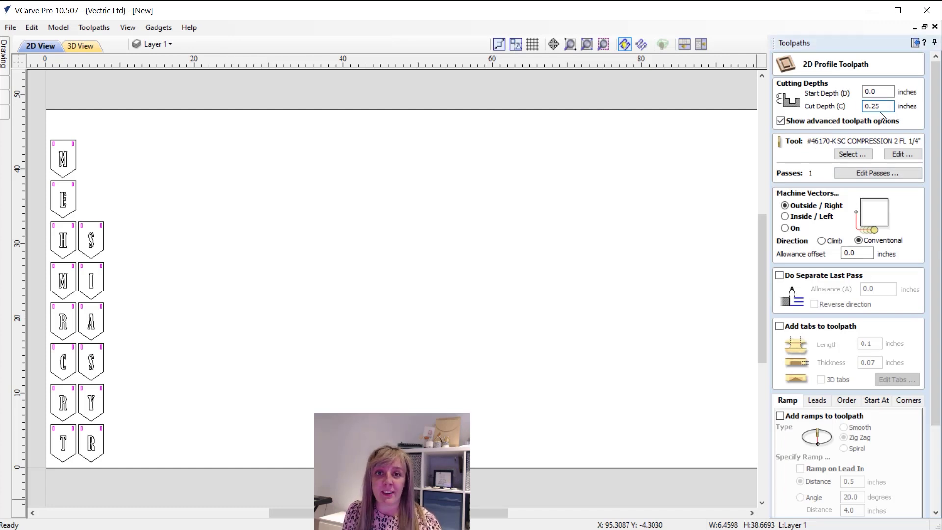
click(853, 153)
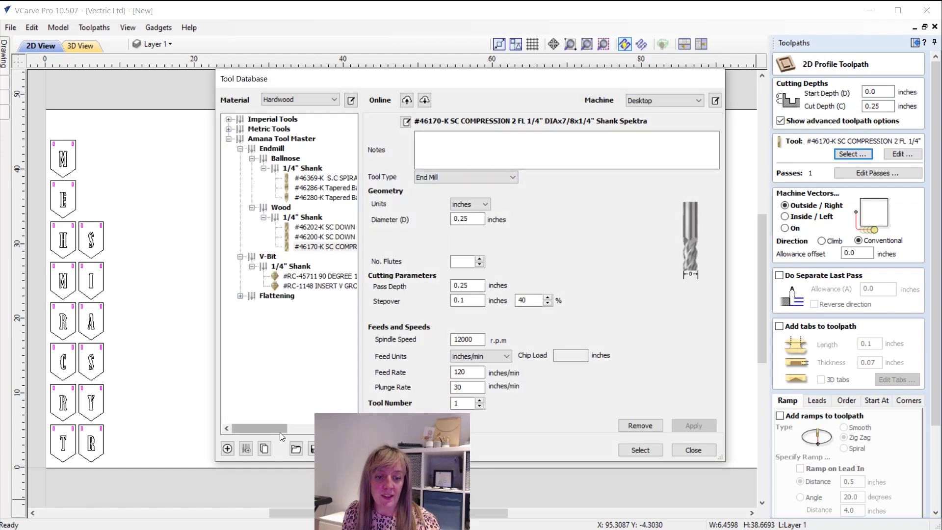
drag(278, 429, 298, 434)
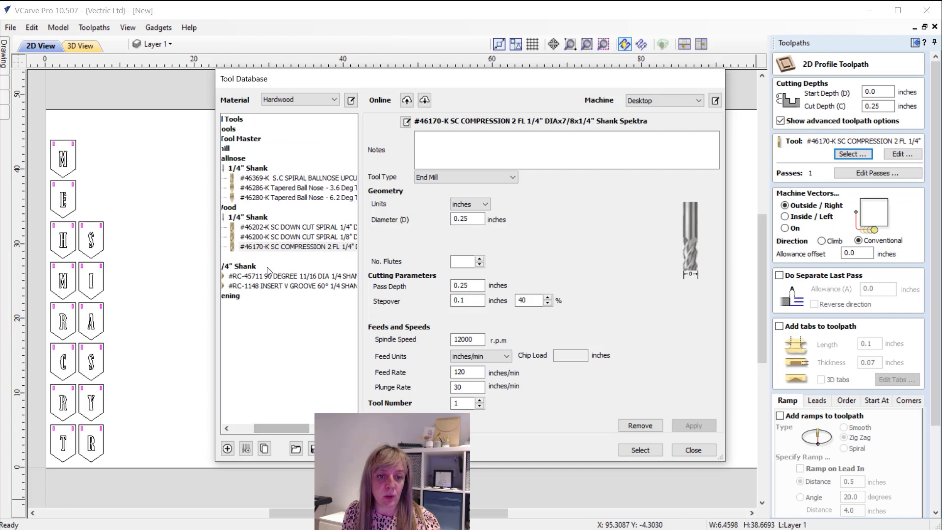
click(327, 237)
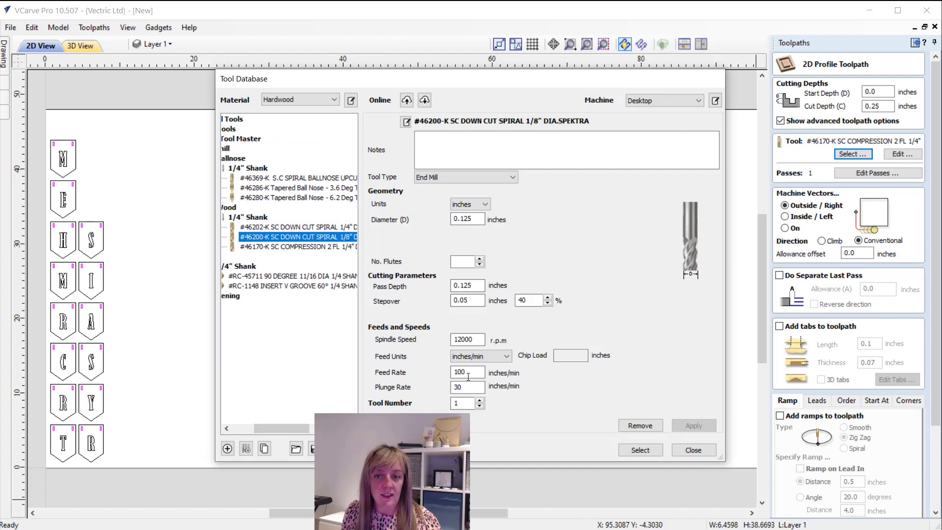
click(641, 450)
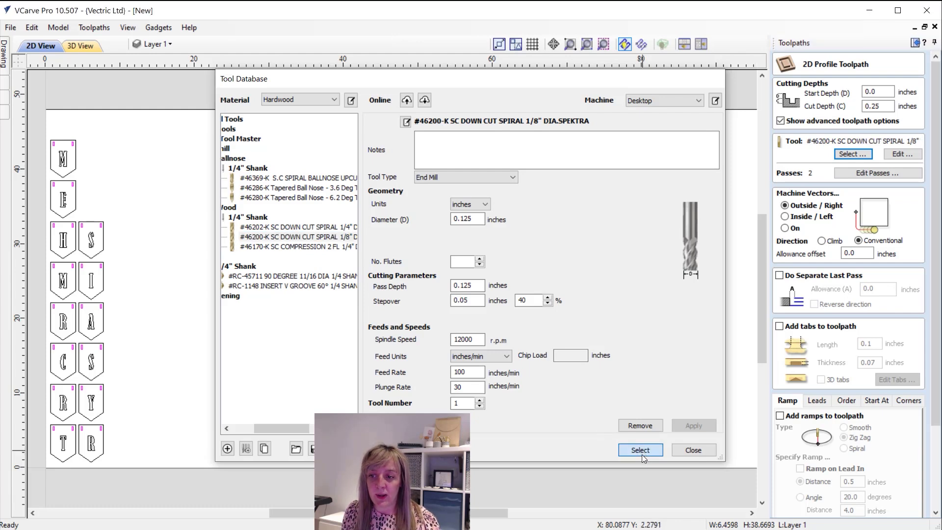
click(802, 220)
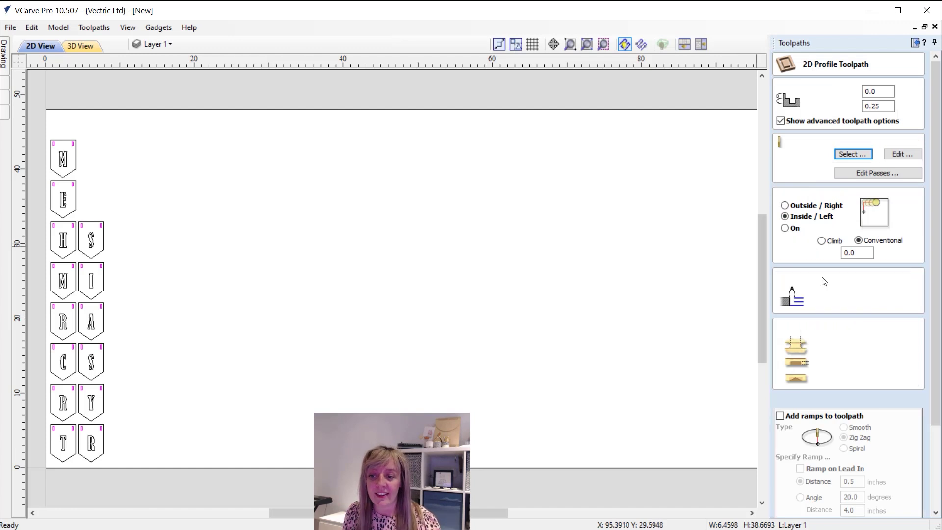
Name the toolpath 'Profile Hanging Holes', calculate it, and play its cutting simulation
scroll(828, 290, down, 3)
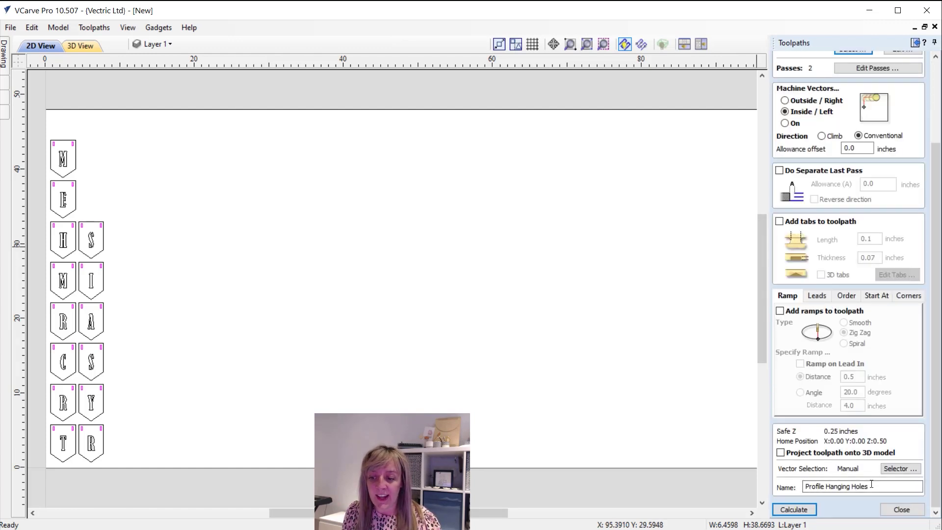
click(858, 487)
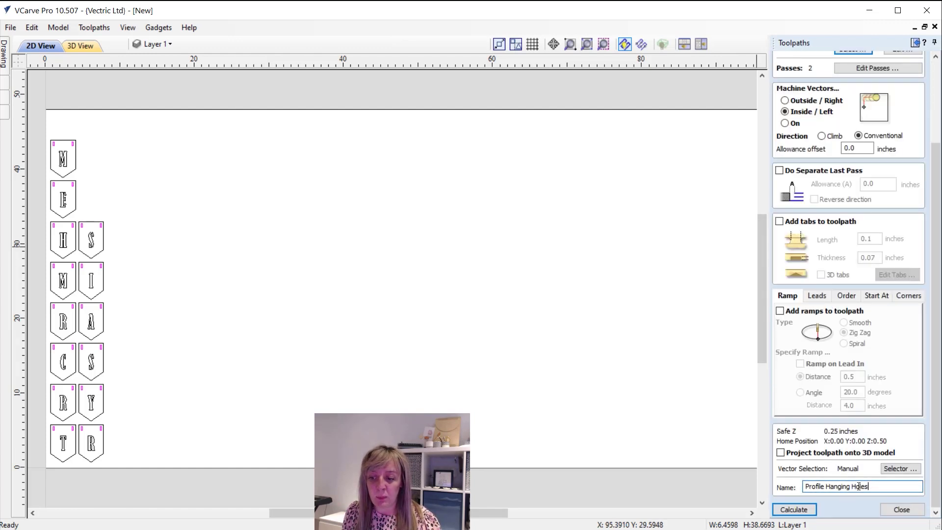
click(794, 510)
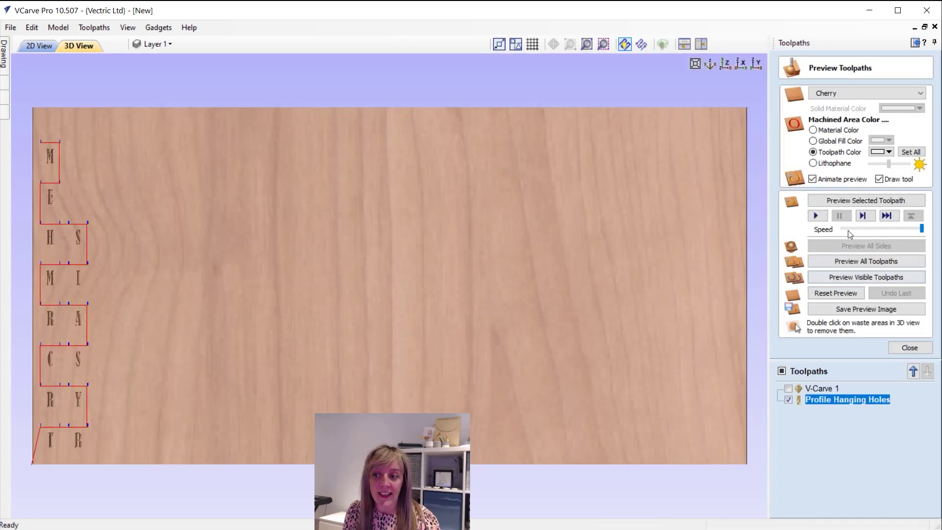
click(817, 215)
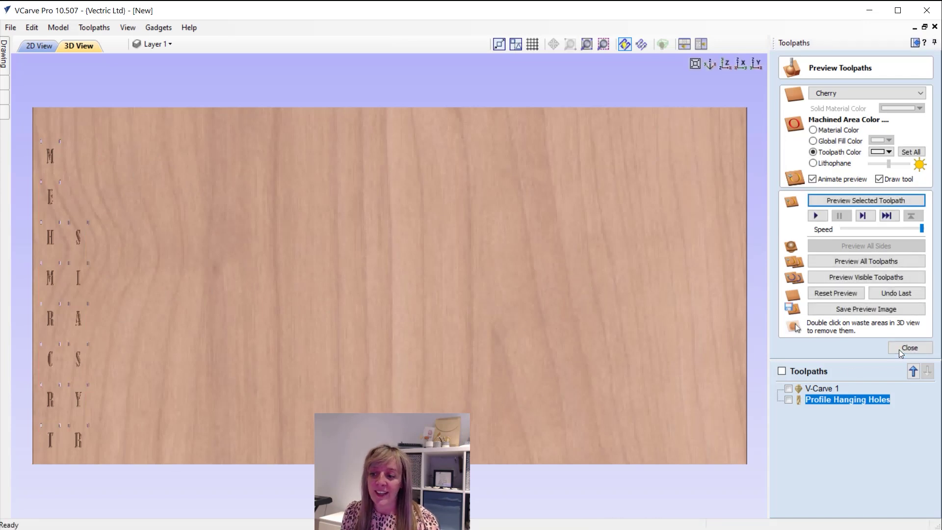
click(902, 349)
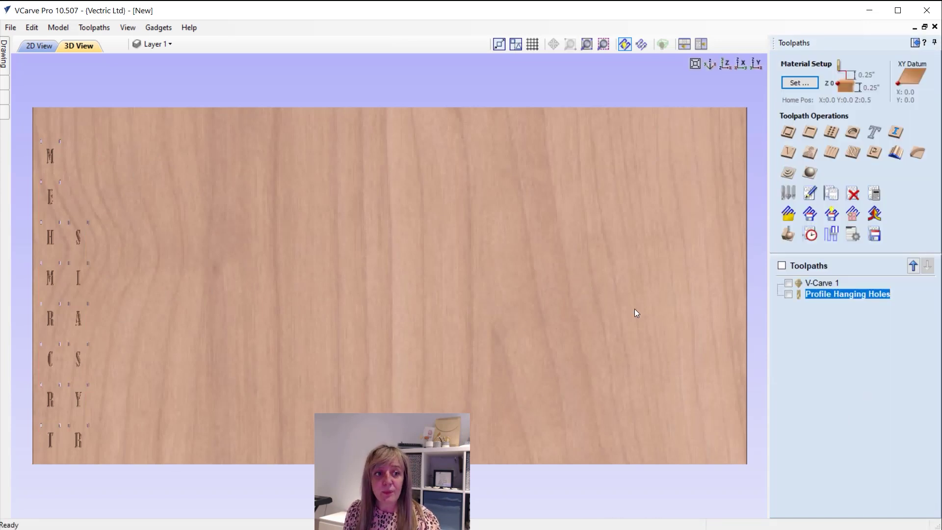
Back in the 2D view, select all pennant outlines for a new profile toolpath
click(37, 46)
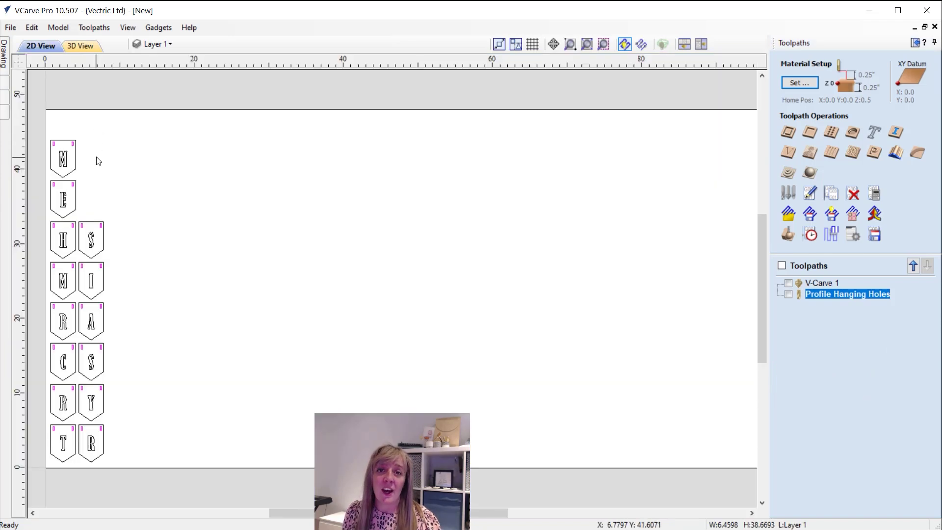
click(76, 174)
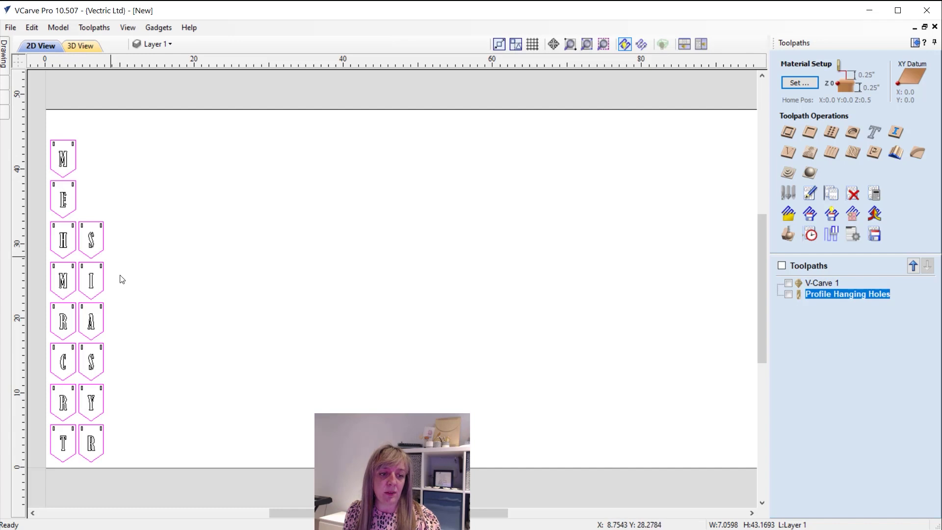
click(789, 133)
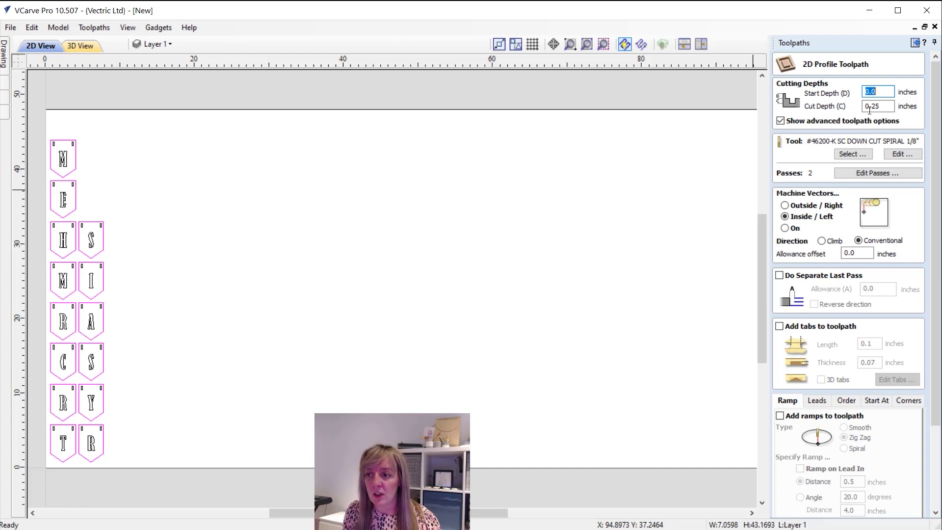
Switch the outline toolpath to the #46170-K SC compression 1/4-inch bit, cutting in one pass
click(890, 106)
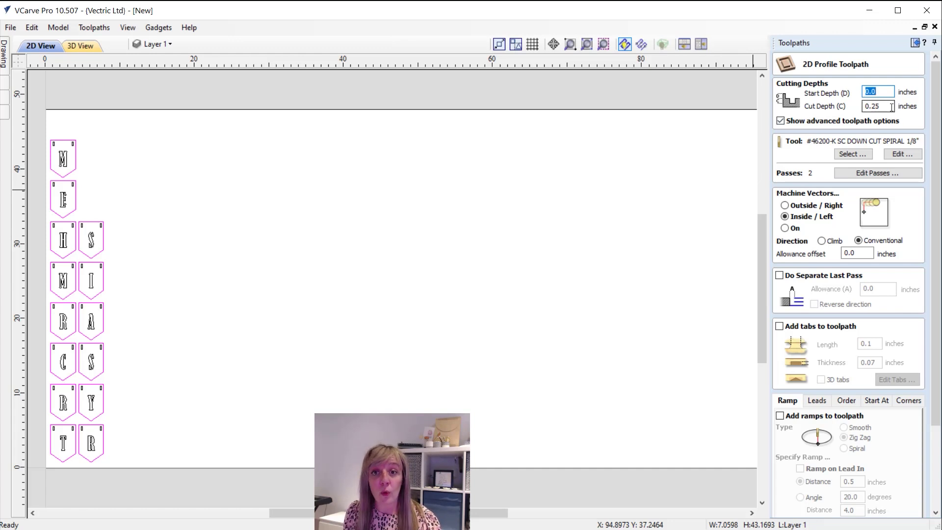
click(853, 154)
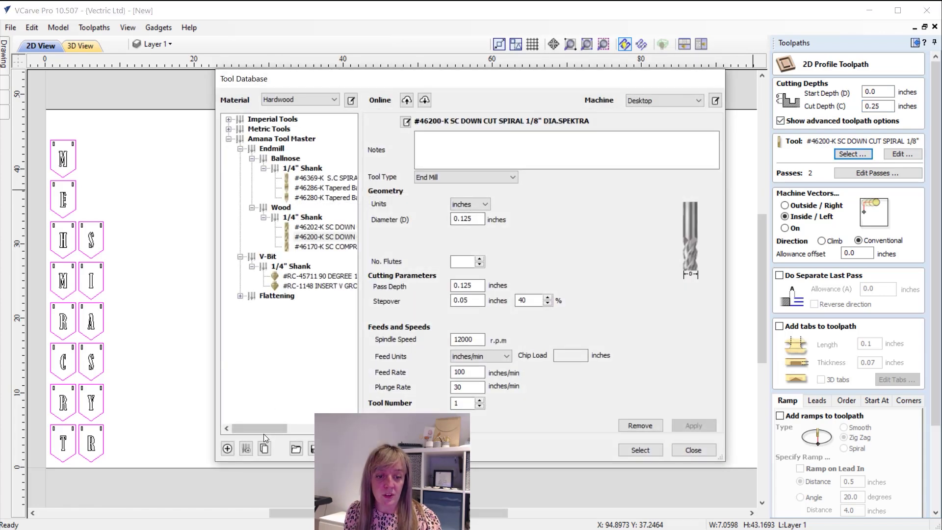
drag(264, 427, 300, 427)
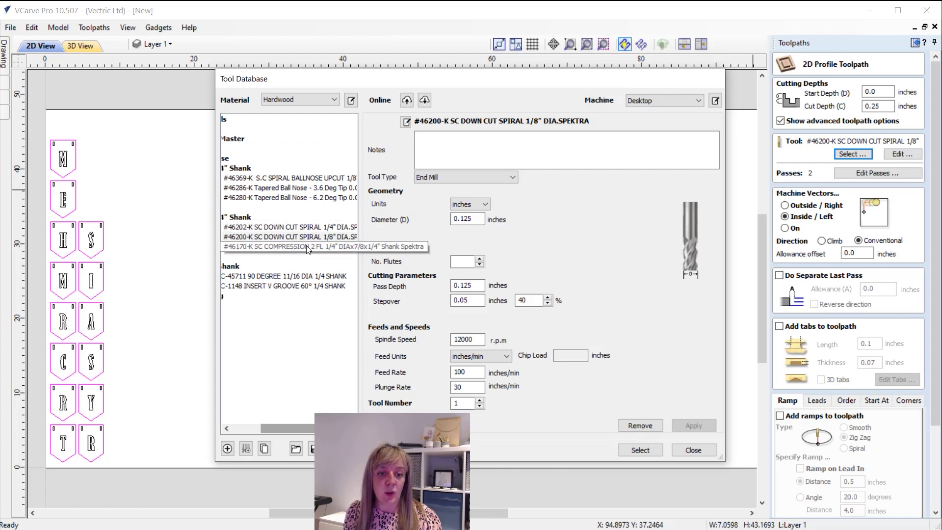
click(308, 247)
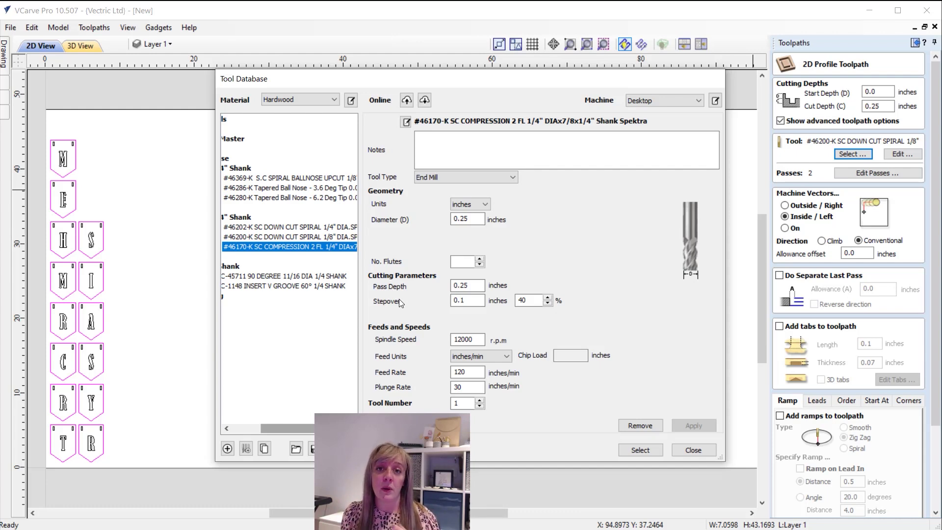
click(640, 450)
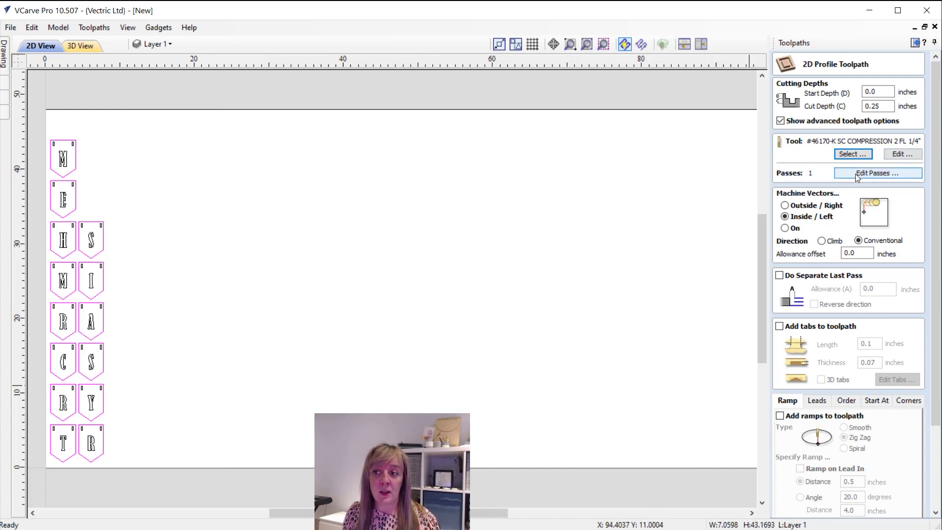
click(891, 154)
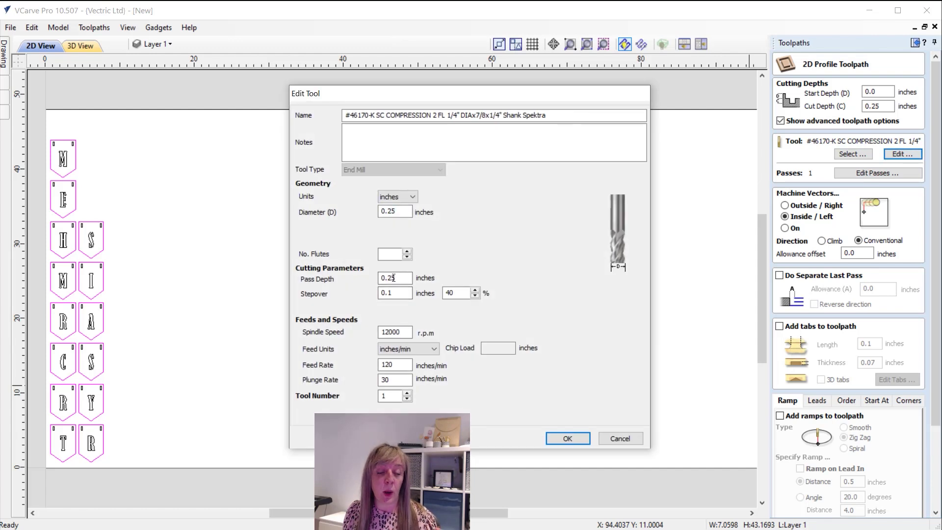
click(568, 439)
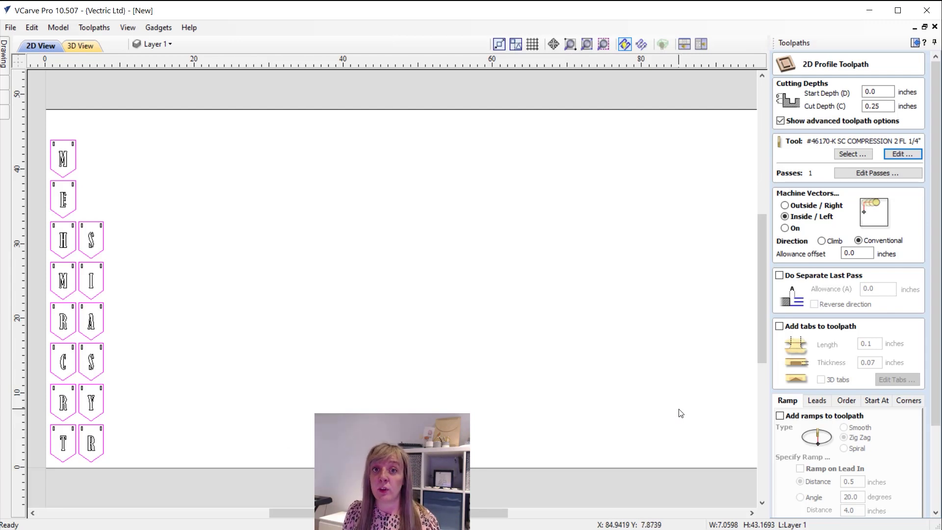
Cut outside the pennants with holding tabs and a smooth ramp into the cut
click(806, 207)
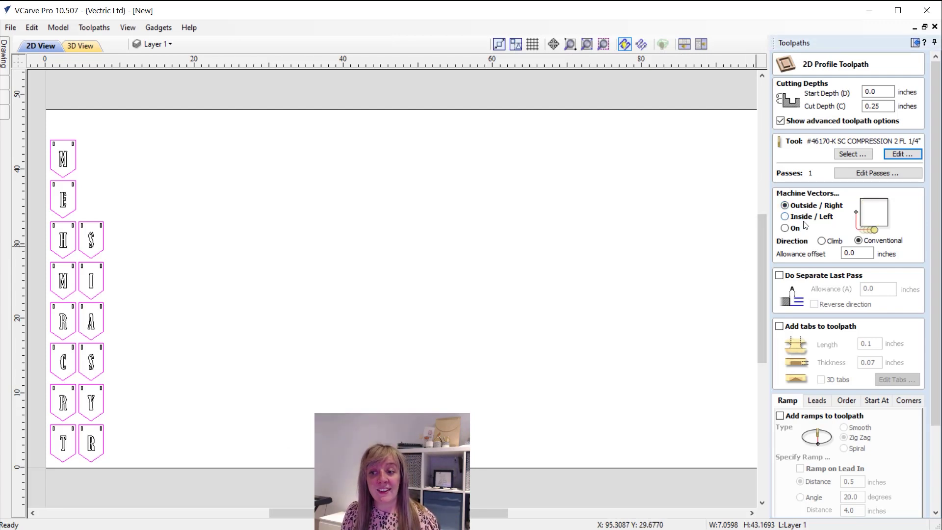
click(780, 326)
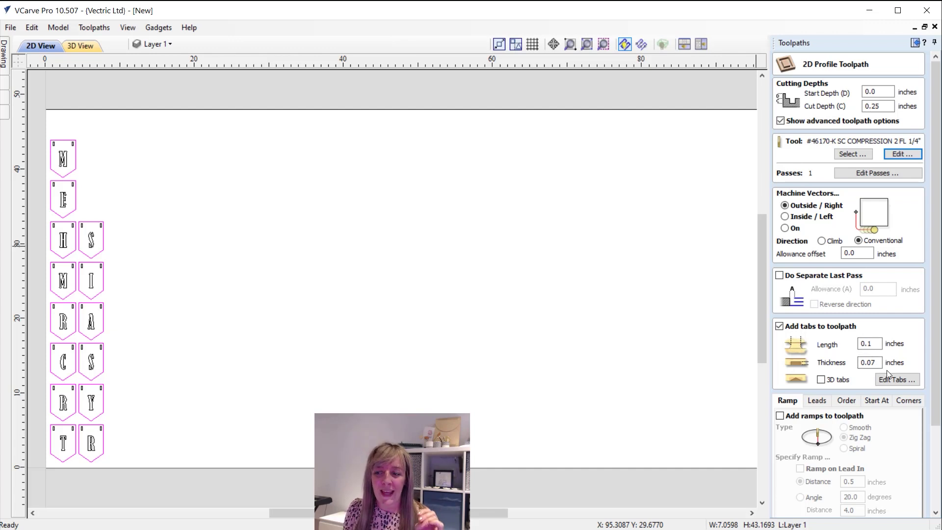
scroll(882, 408, down, 1)
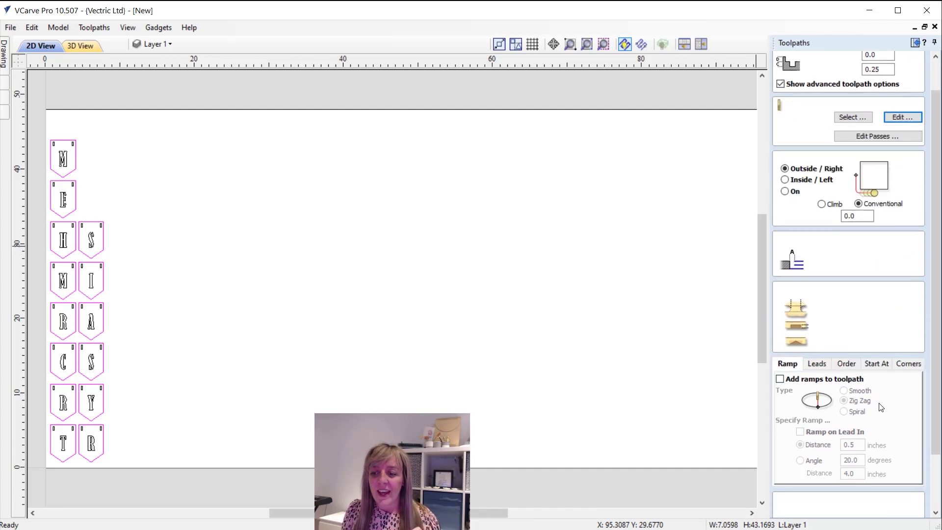
click(807, 376)
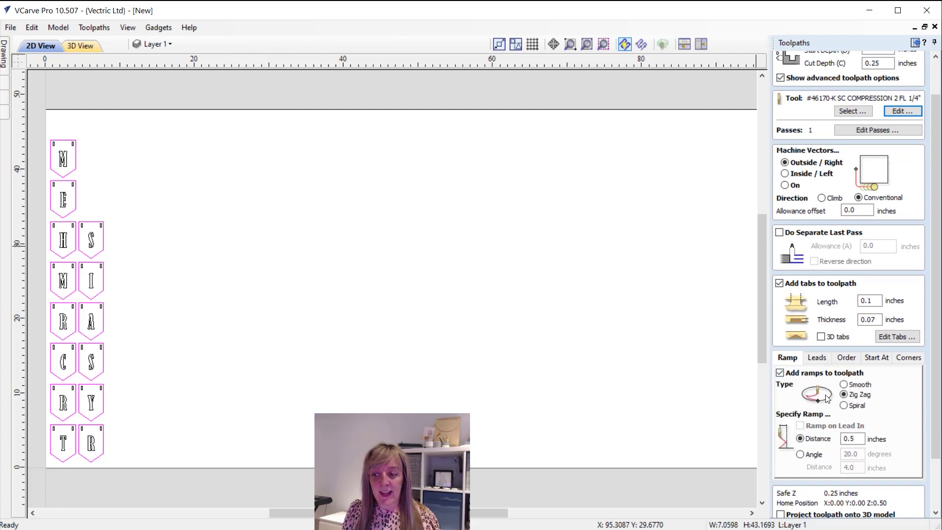
click(852, 386)
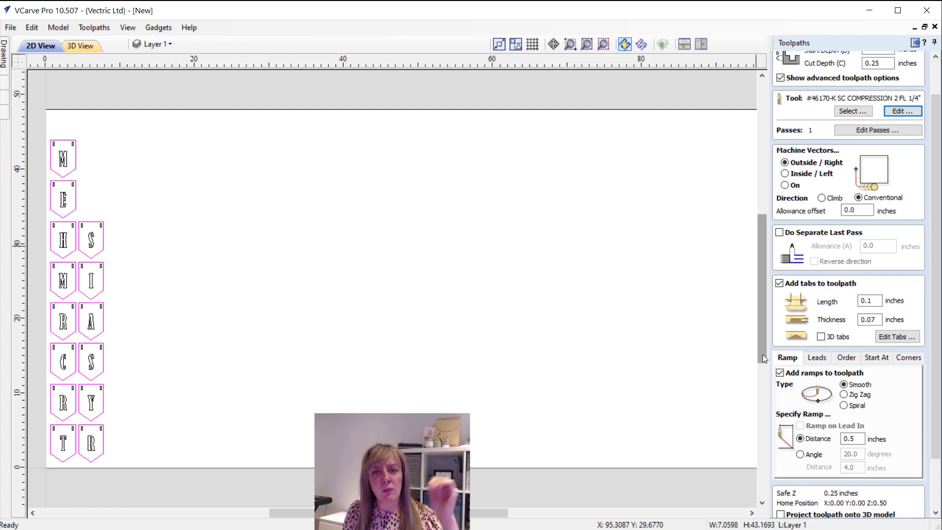
Add circular leads with ramping on the lead-in, and name the toolpath Profile Cutout
click(816, 358)
click(791, 372)
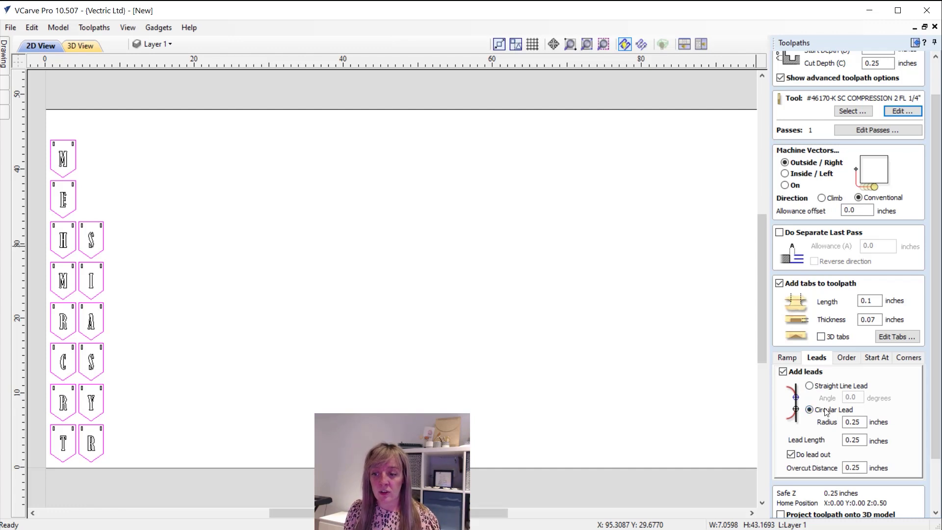
click(794, 355)
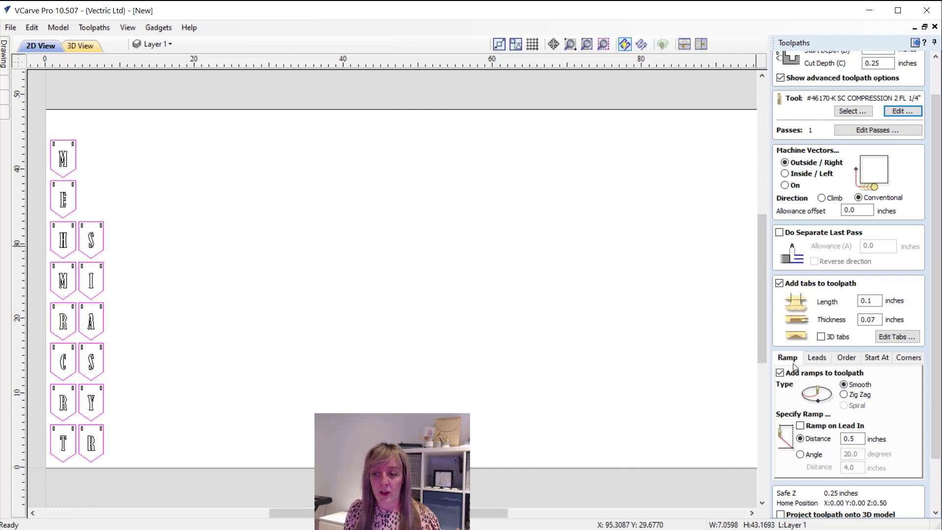
click(819, 427)
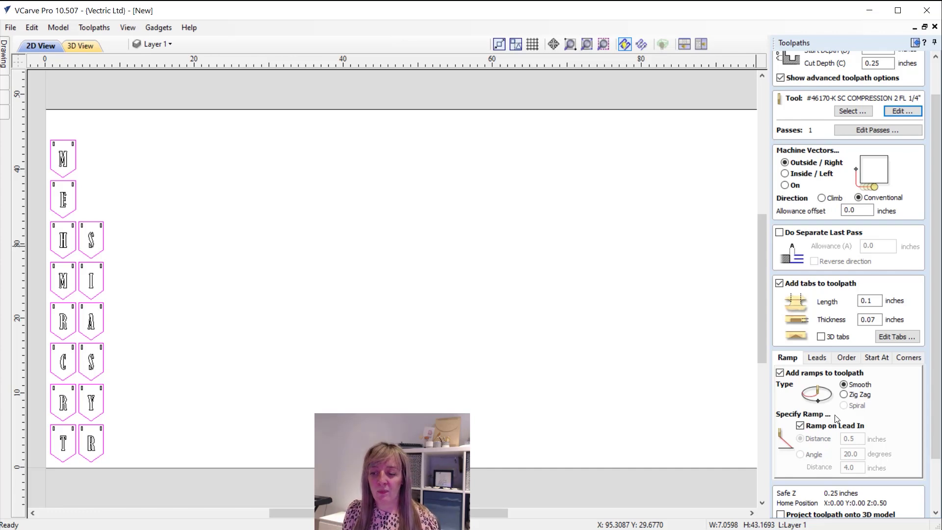
scroll(827, 416, down, 3)
click(840, 486)
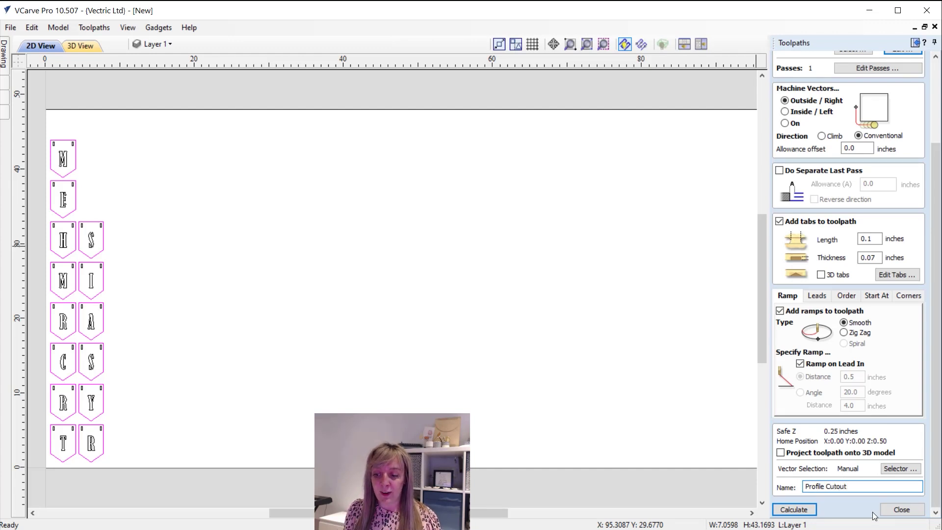
Place two constant tabs on every pennant and recalculate Profile Cutout
click(793, 509)
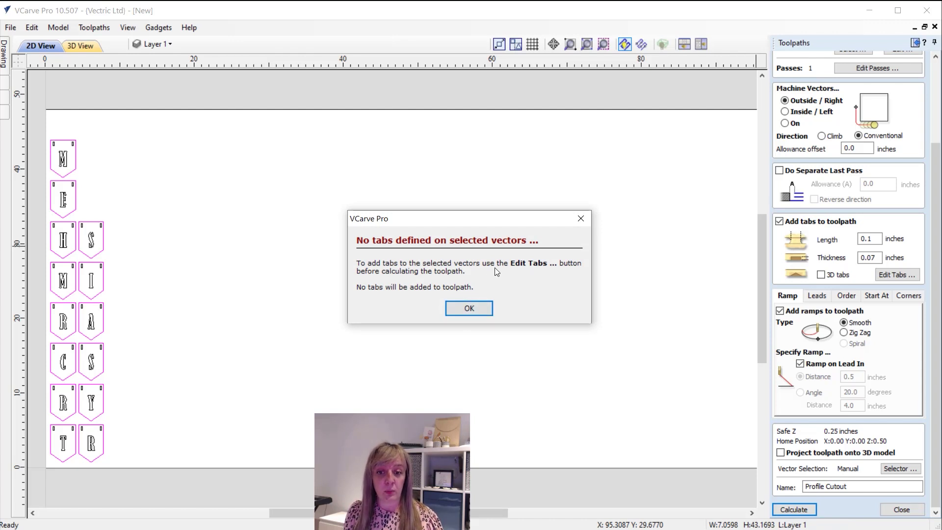
click(470, 310)
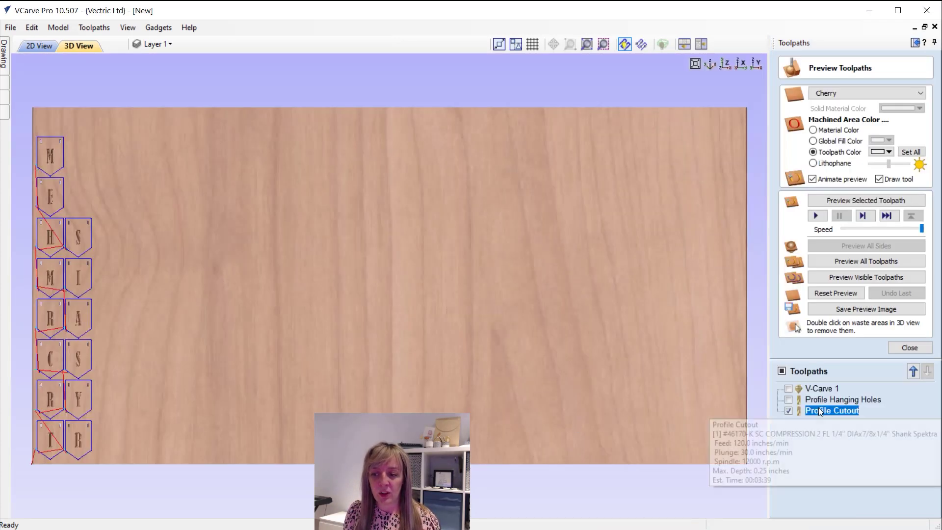
double_click(819, 408)
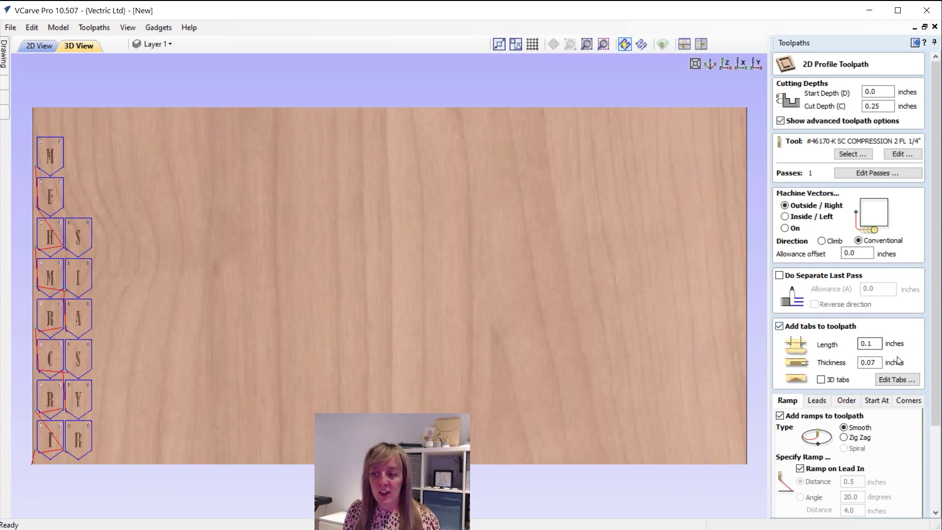
click(897, 379)
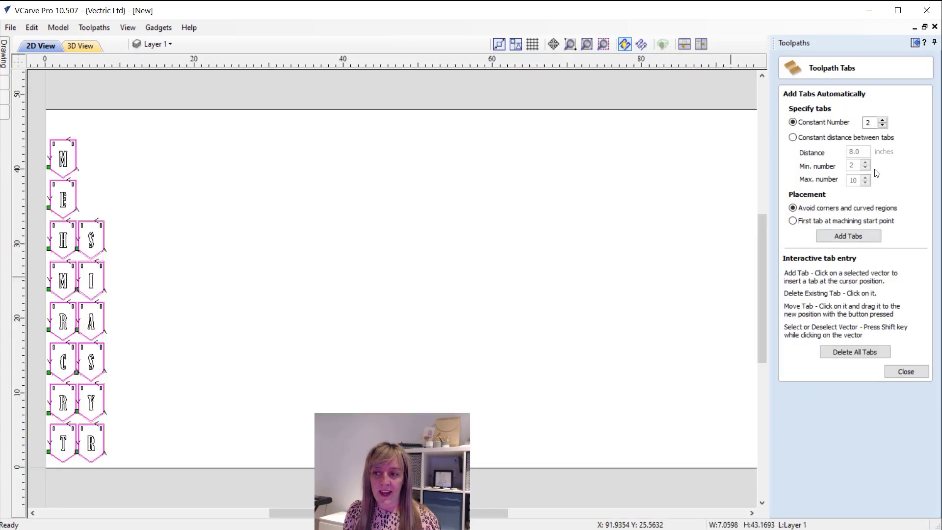
click(858, 236)
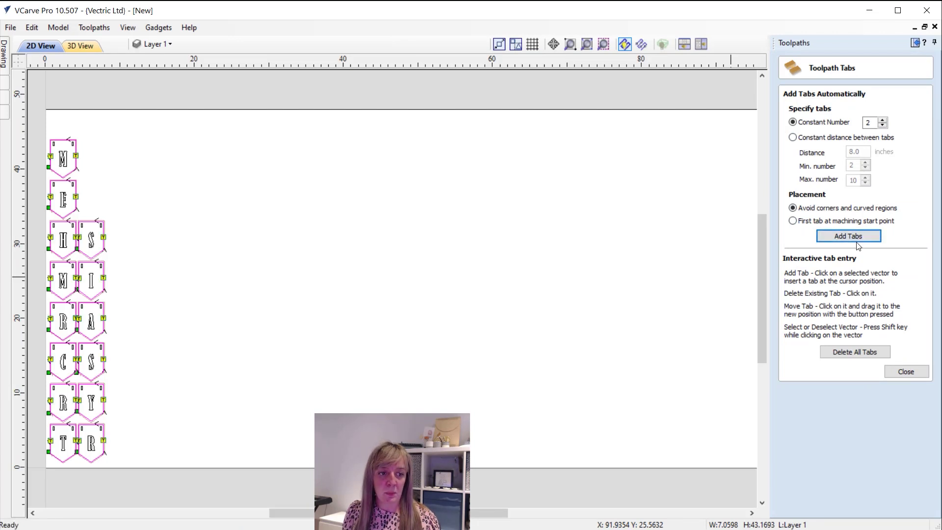
click(906, 372)
scroll(849, 392, down, 3)
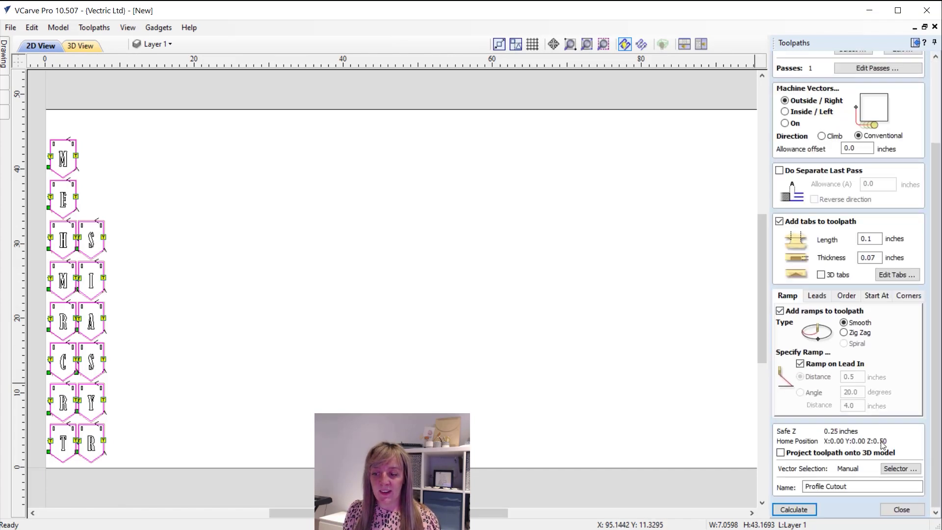
click(795, 510)
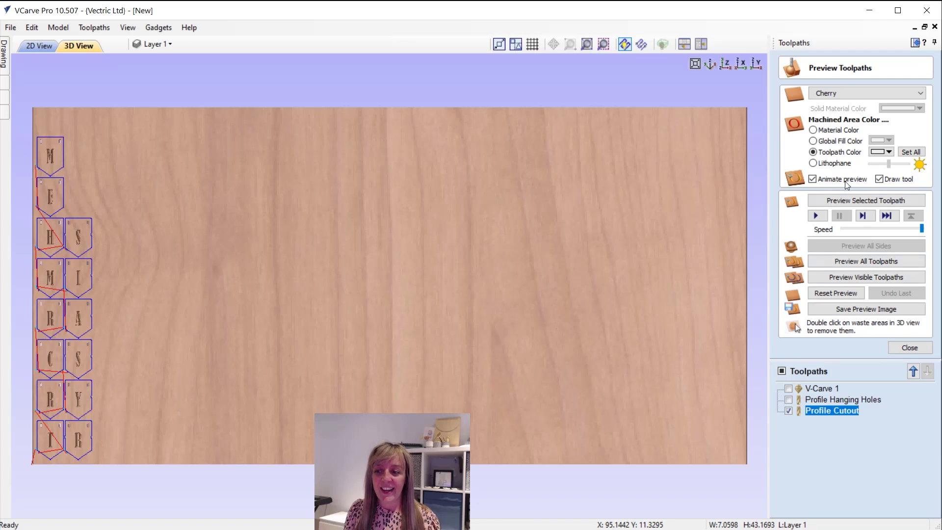
Simulate Profile Cutout to see the pennants cut free of the cherry board
click(854, 198)
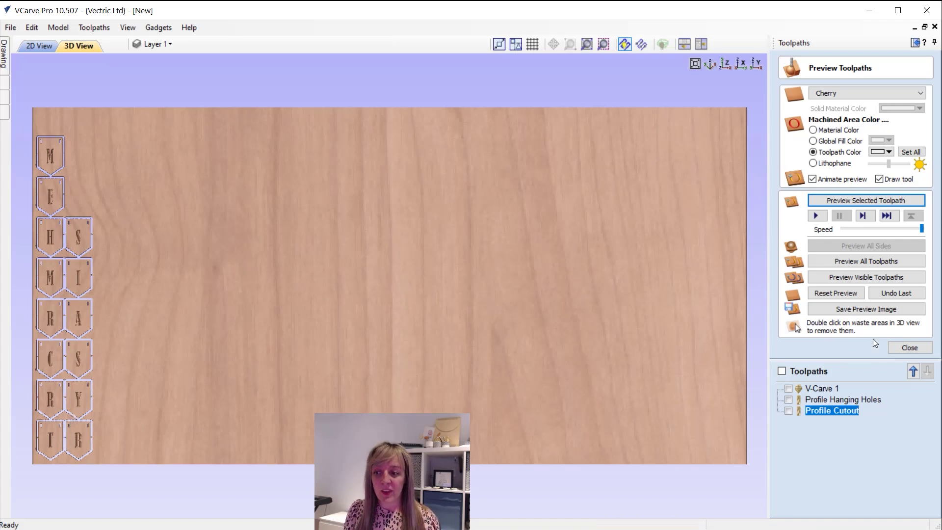
click(903, 348)
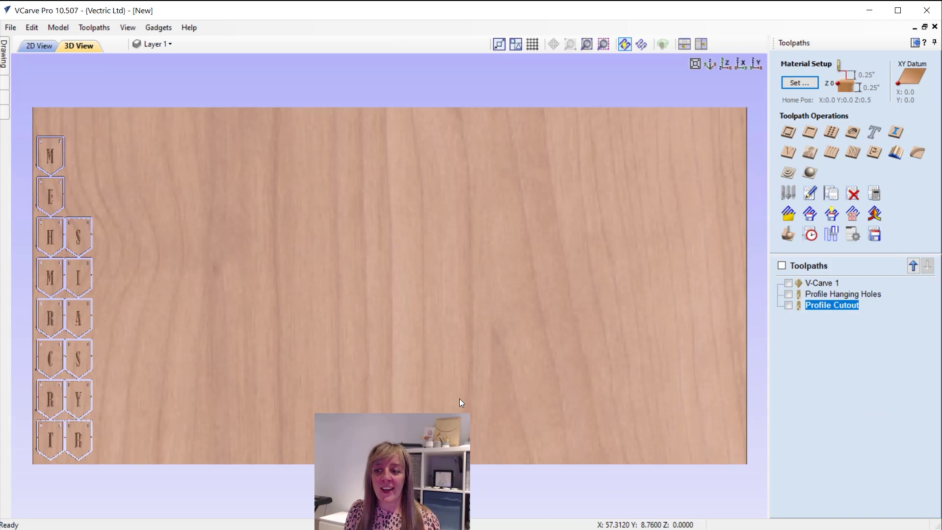
Make all three toolpaths visible and bring up the Save Toolpaths form with ShopBot (arcs)(inch)
click(782, 266)
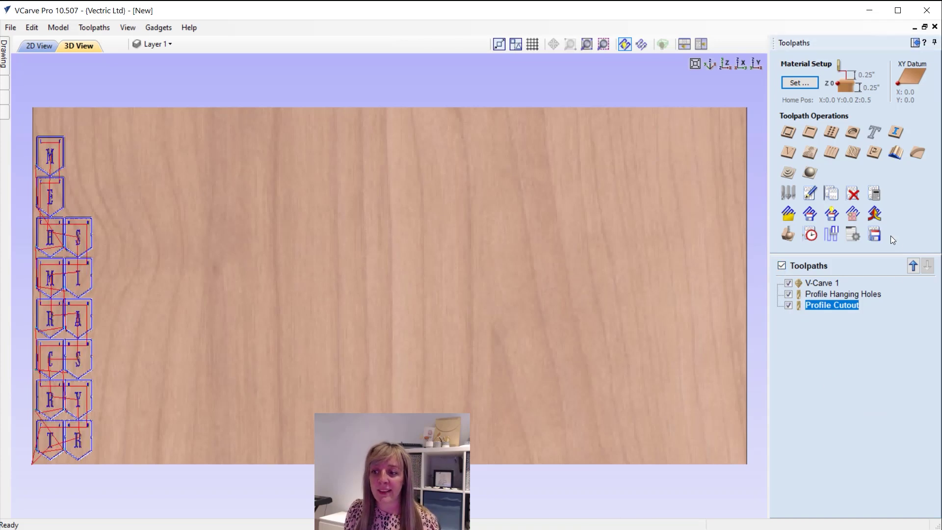
click(875, 235)
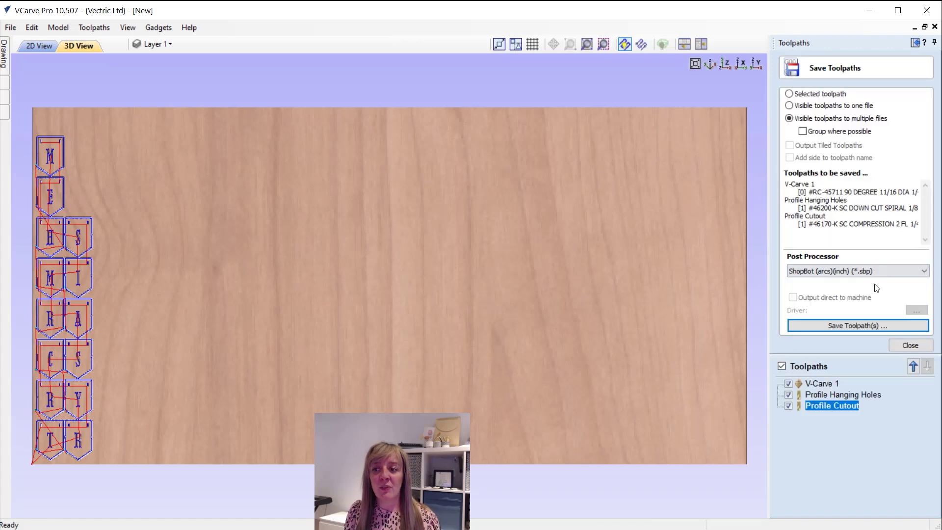